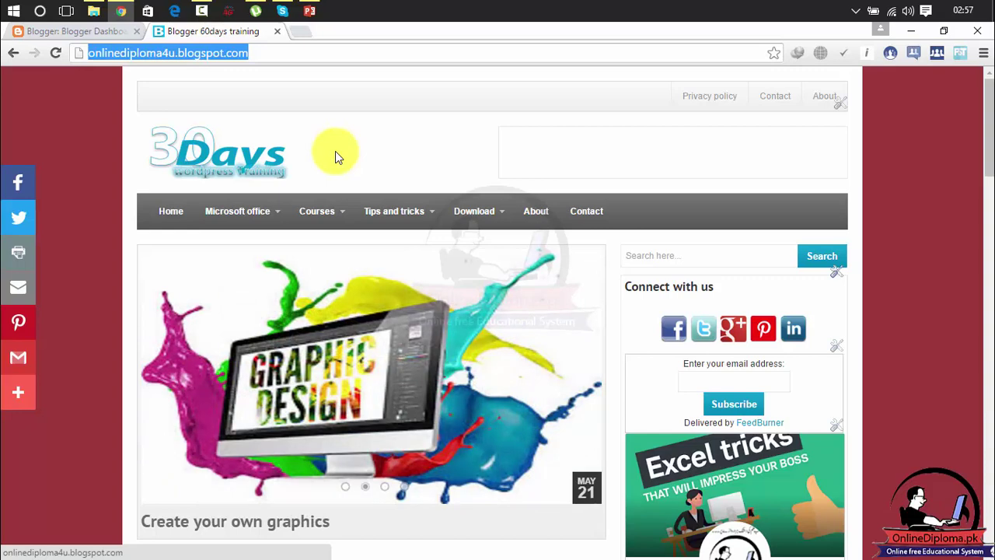
- Open the Blogger sitemap generator at ctrlq.org/blogger in a new browser tab
{"action": "left_click", "coordinate": [304, 34]}
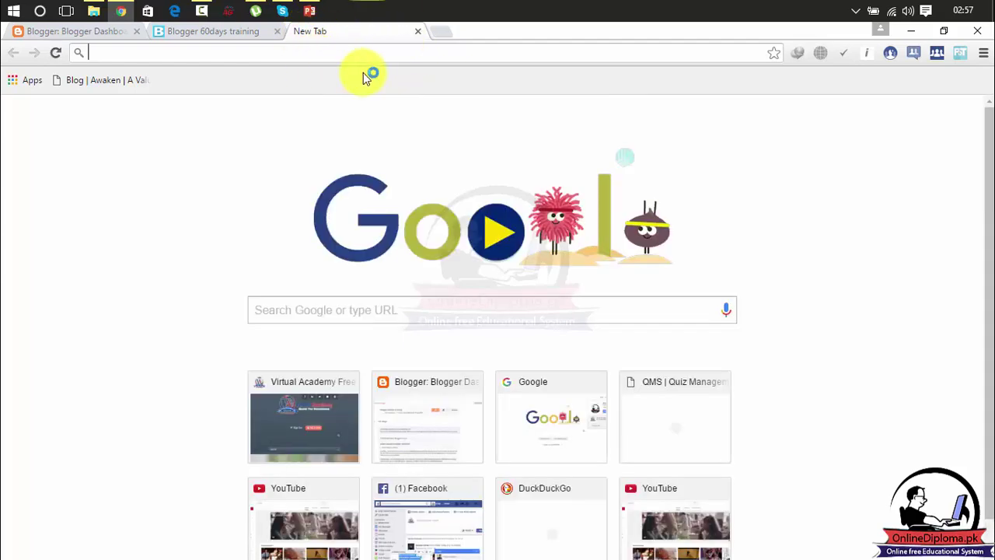
{"action": "left_click", "coordinate": [356, 56]}
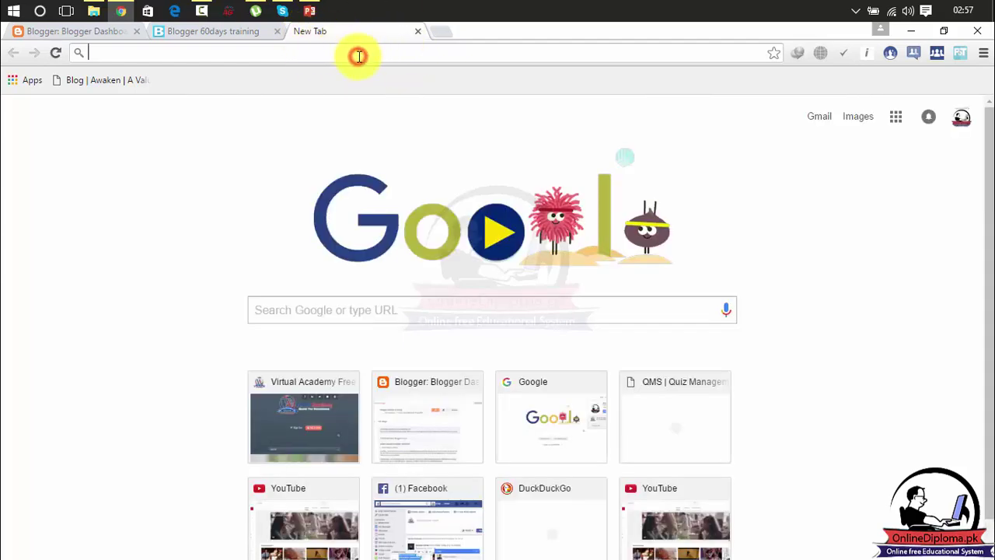
{"action": "type", "text": "c"}
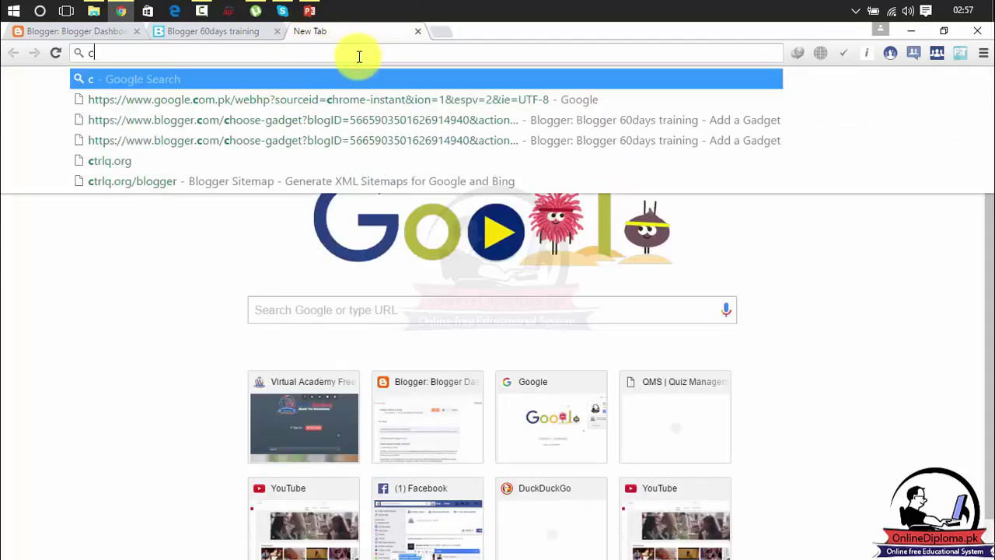
{"action": "type", "text": "trlq"}
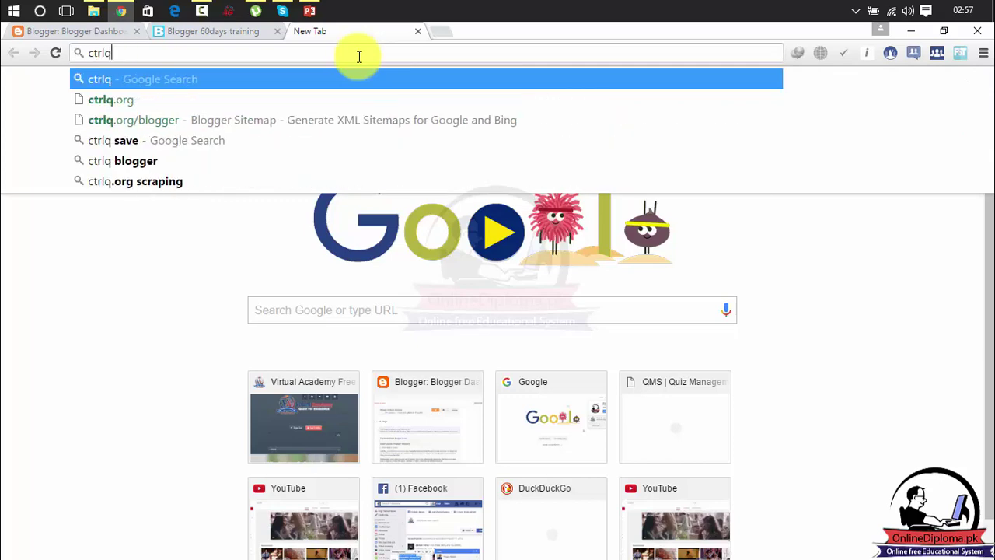
{"action": "type", "text": ".or"}
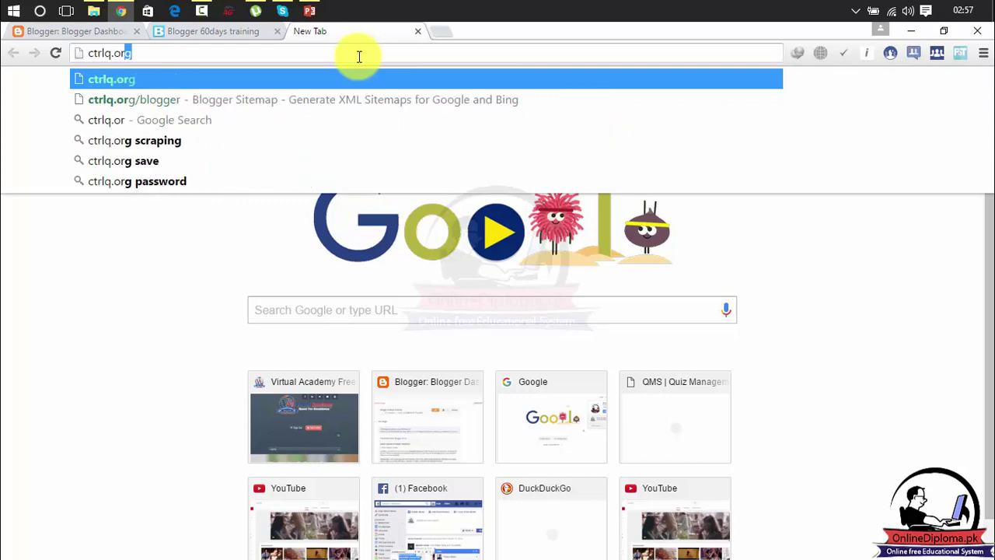
{"action": "type", "text": "g."}
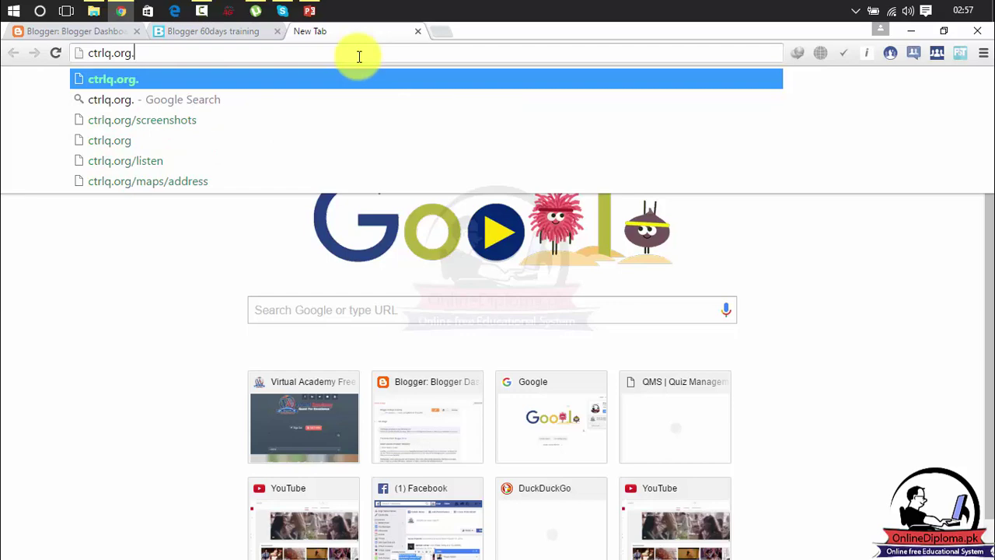
{"action": "key", "text": "BackSpace"}
{"action": "type", "text": "/blogger"}
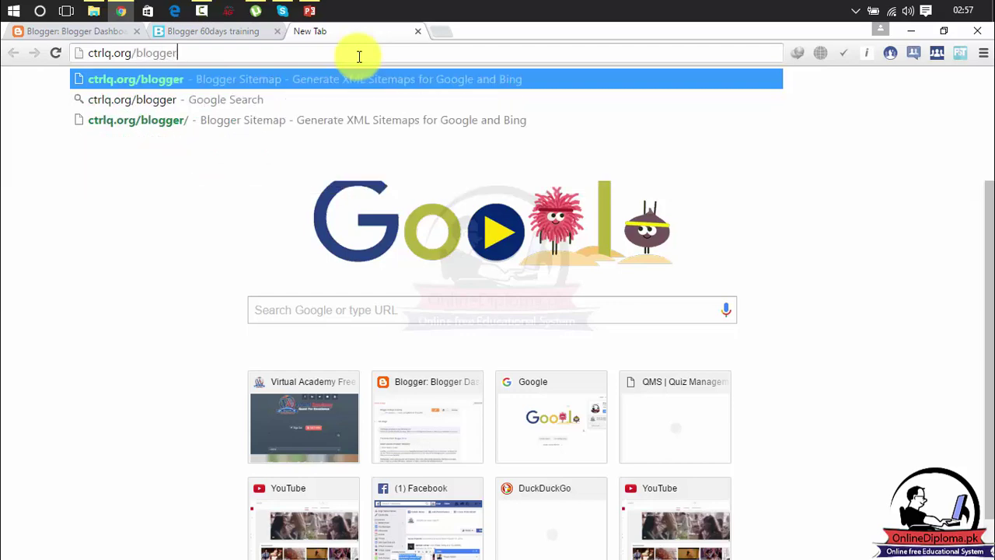
{"action": "key", "text": "Return"}
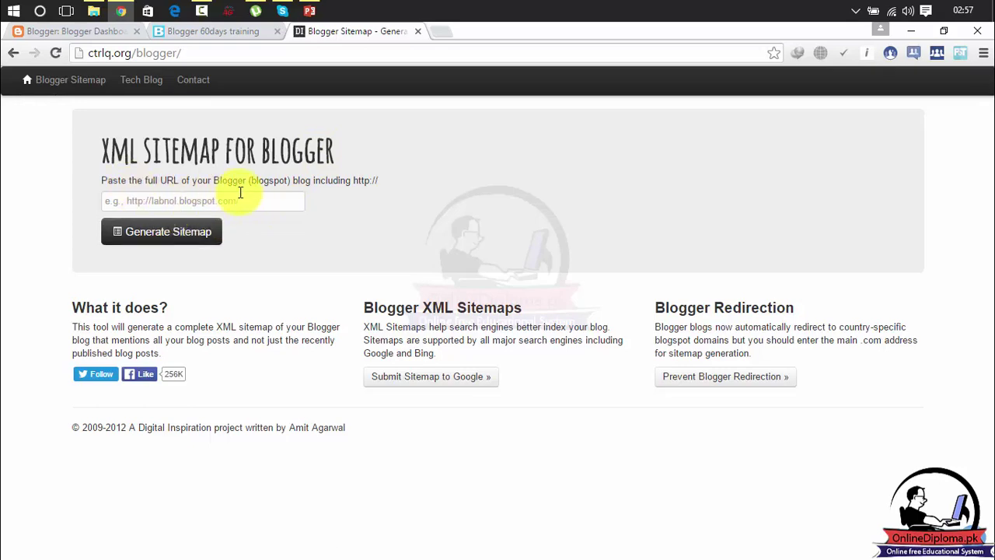
{"action": "left_click", "coordinate": [225, 32]}
{"action": "left_click", "coordinate": [221, 54]}
{"action": "key", "text": "ctrl+c"}
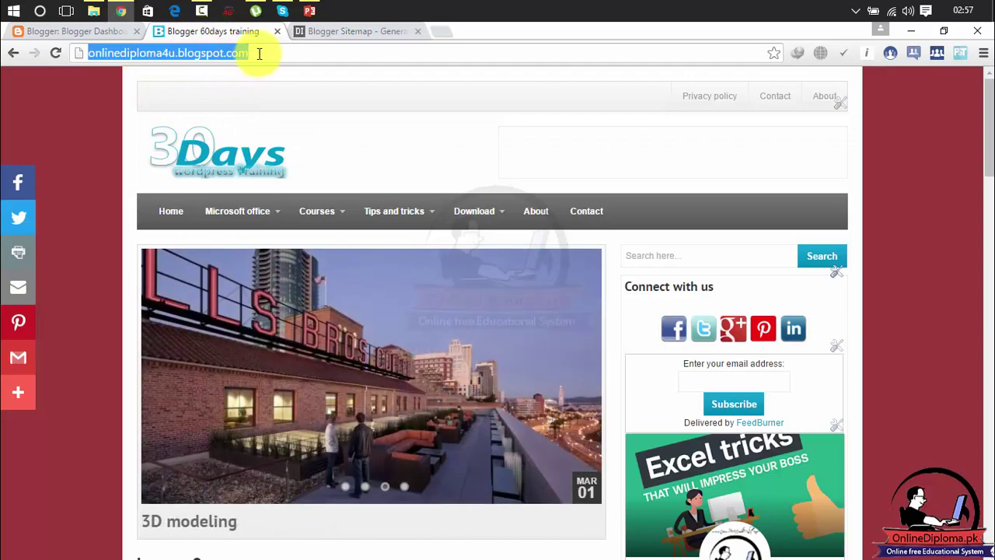
{"action": "left_click", "coordinate": [354, 31]}
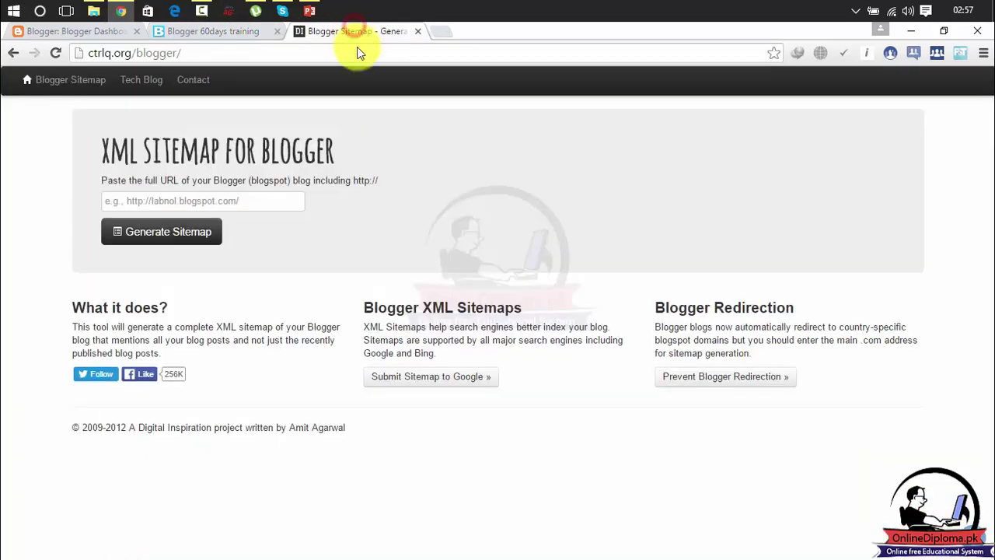
{"action": "left_click", "coordinate": [240, 197]}
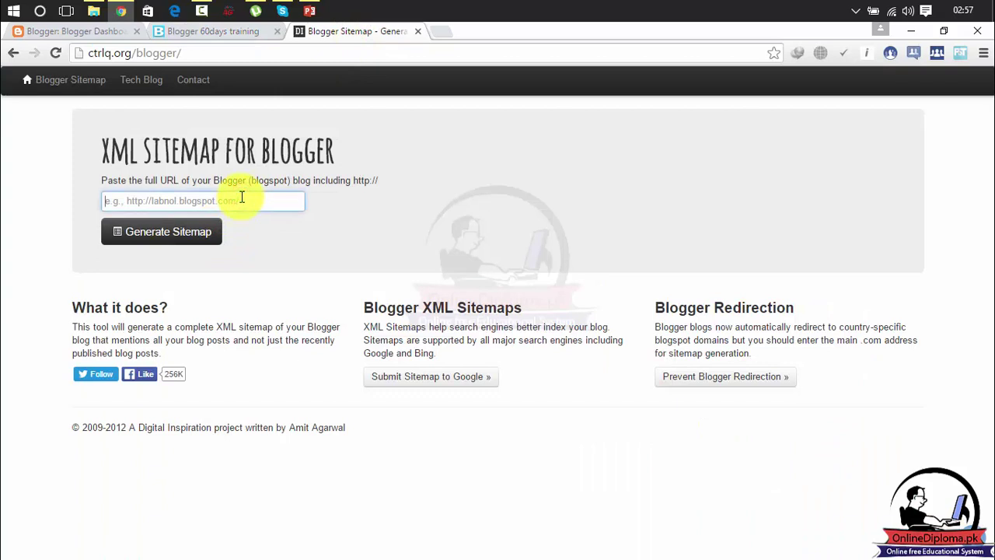
{"action": "key", "text": "ctrl+v"}
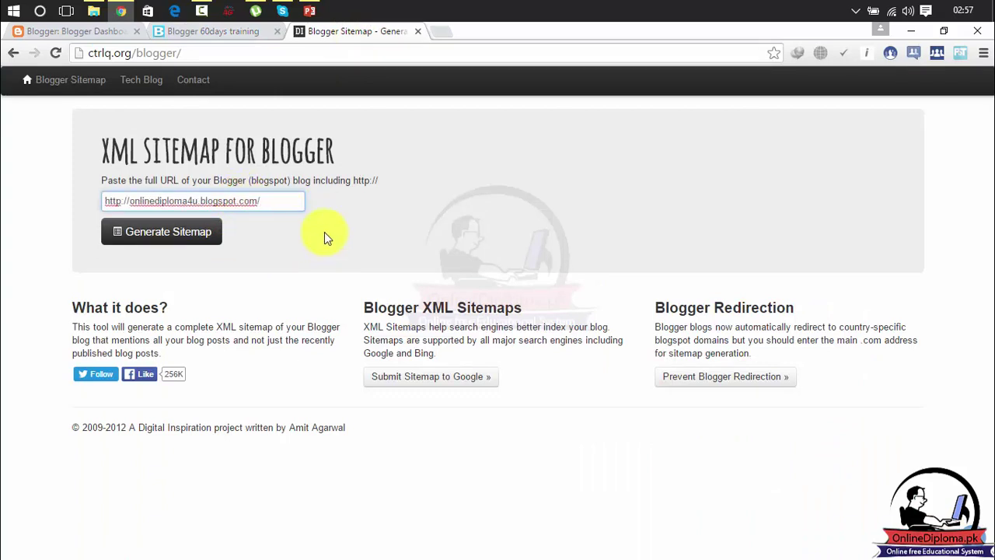
{"action": "left_click", "coordinate": [178, 236]}
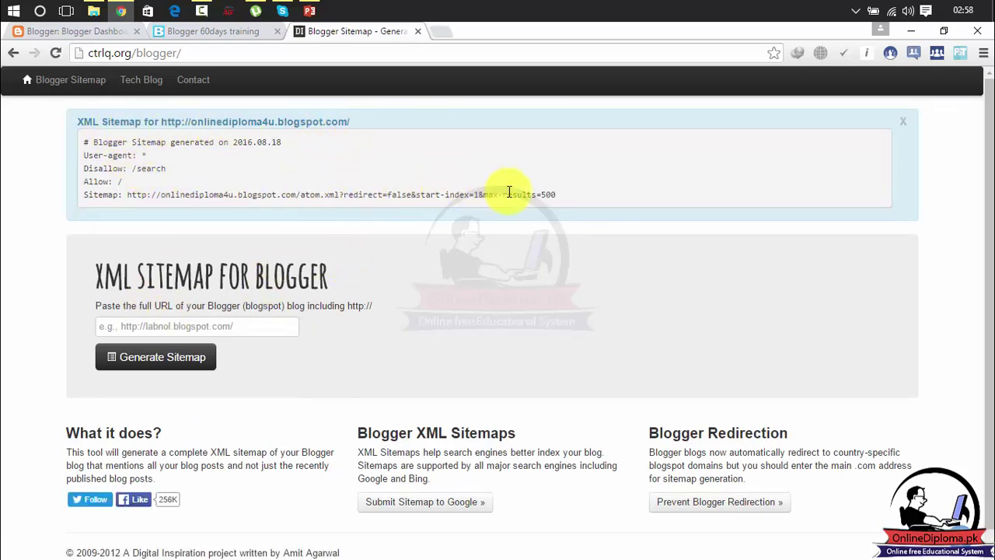
- Copy the whole generated sitemap text, from the "# Blogger Sitemap" line through the end of the Sitemap URL
{"action": "left_click_drag", "start_coordinate": [558, 194], "coordinate": [85, 133]}
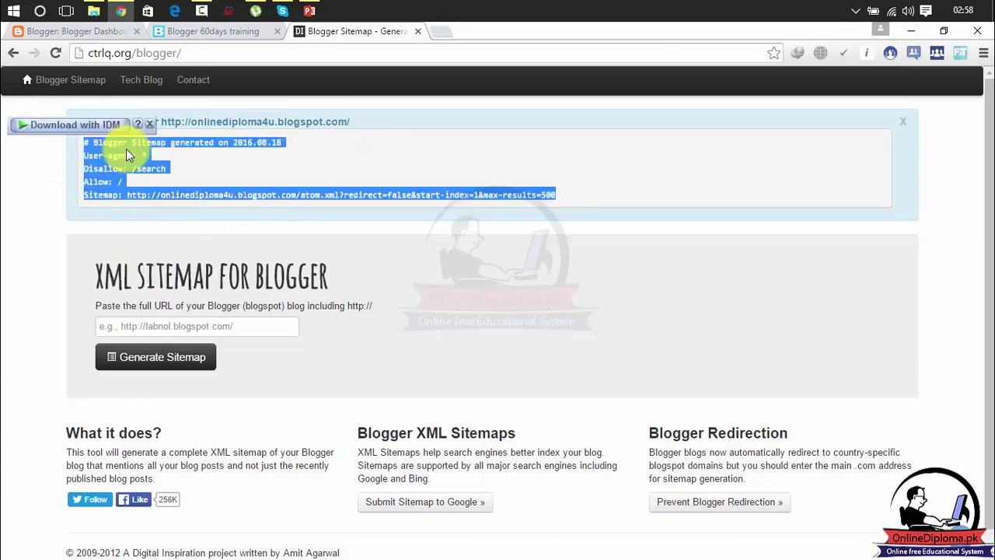
{"action": "triple_click", "coordinate": [125, 153]}
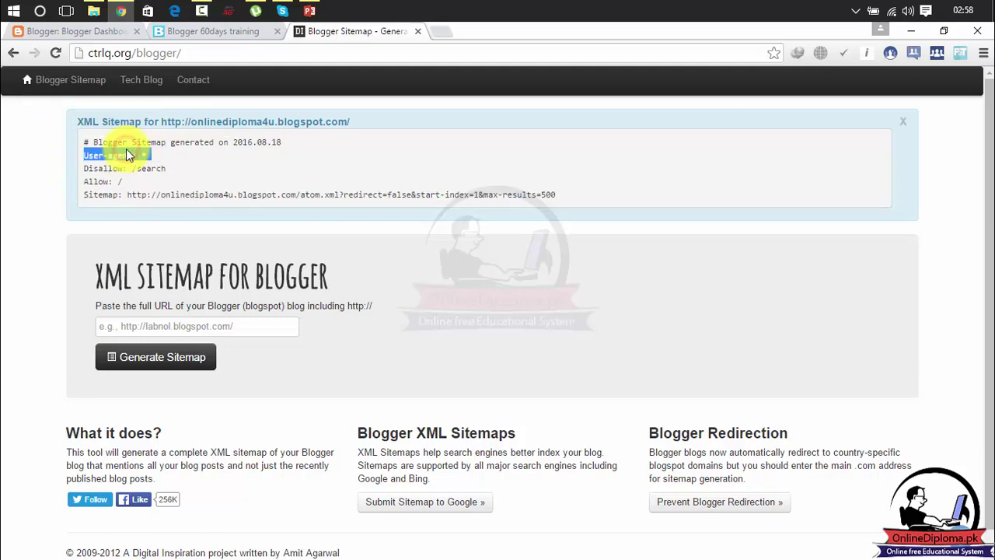
{"action": "key", "text": "ctrl+a"}
{"action": "left_click", "coordinate": [159, 163]}
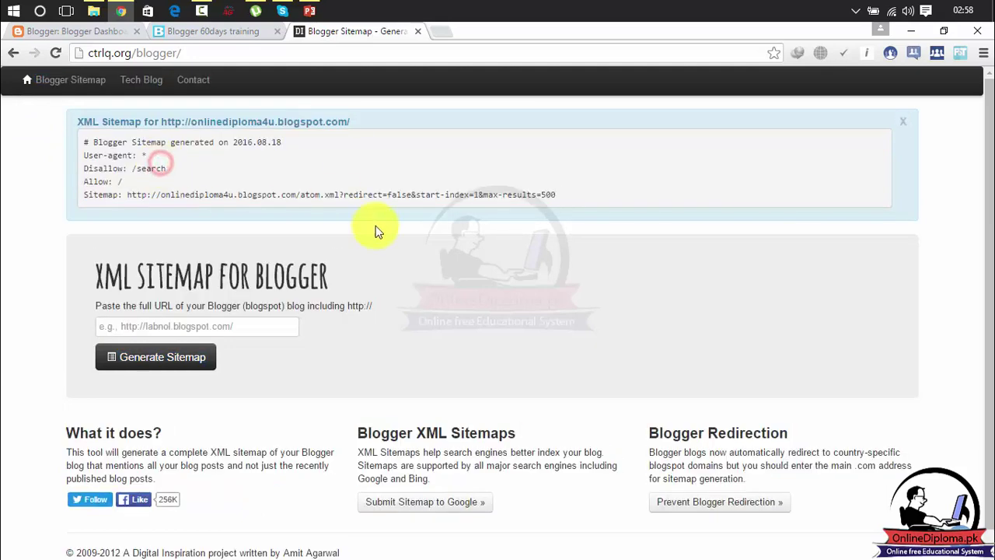
{"action": "left_click_drag", "start_coordinate": [557, 198], "coordinate": [345, 207]}
{"action": "left_click", "coordinate": [277, 225]}
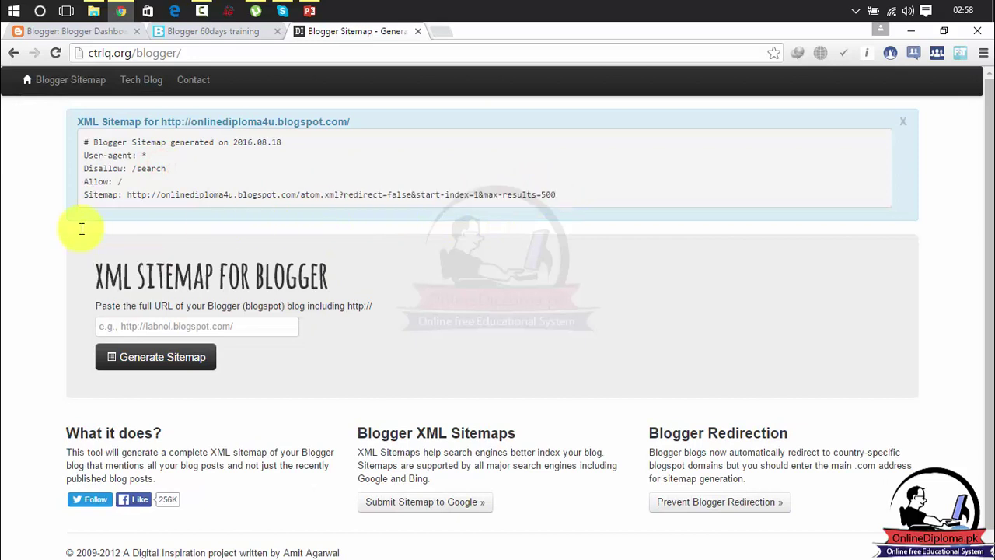
{"action": "left_click_drag", "start_coordinate": [80, 228], "coordinate": [83, 140]}
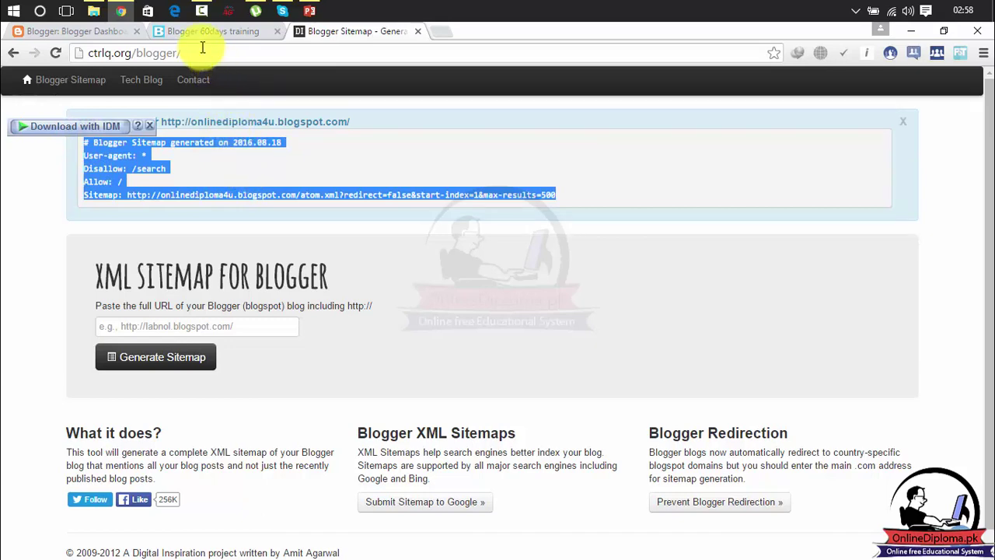
- Open the Search preferences settings of the Blogger 60days training blog on Blogger
{"action": "left_click", "coordinate": [112, 30]}
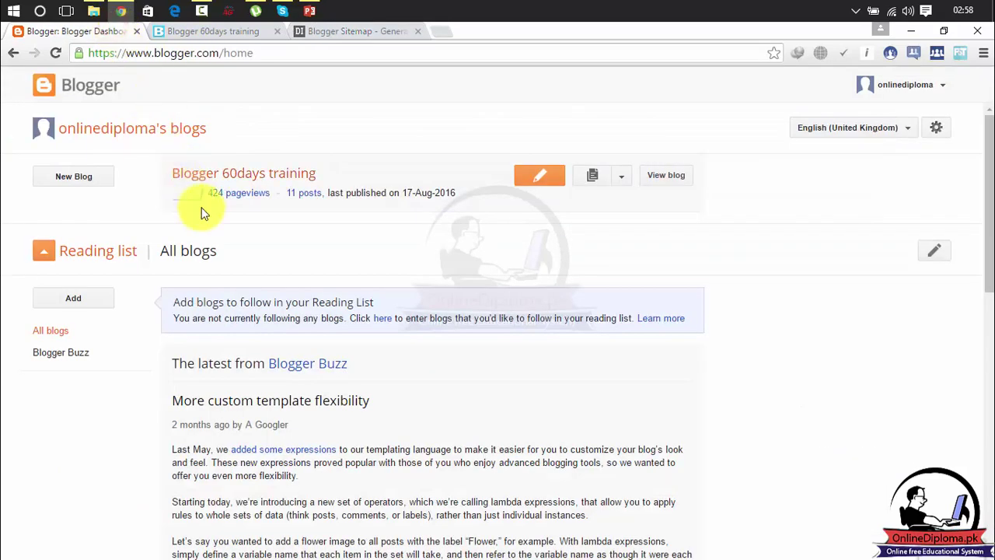
{"action": "left_click", "coordinate": [244, 176]}
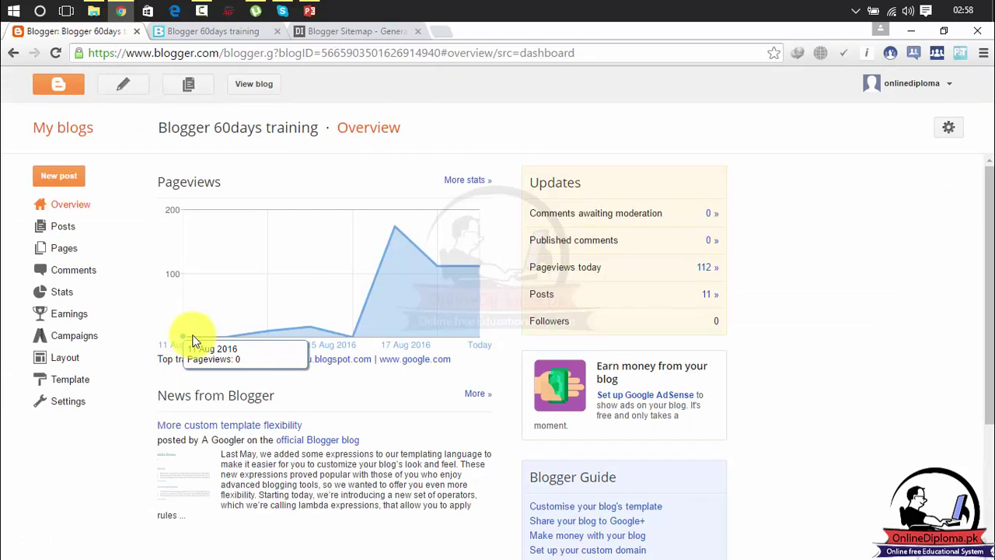
{"action": "left_click", "coordinate": [78, 381]}
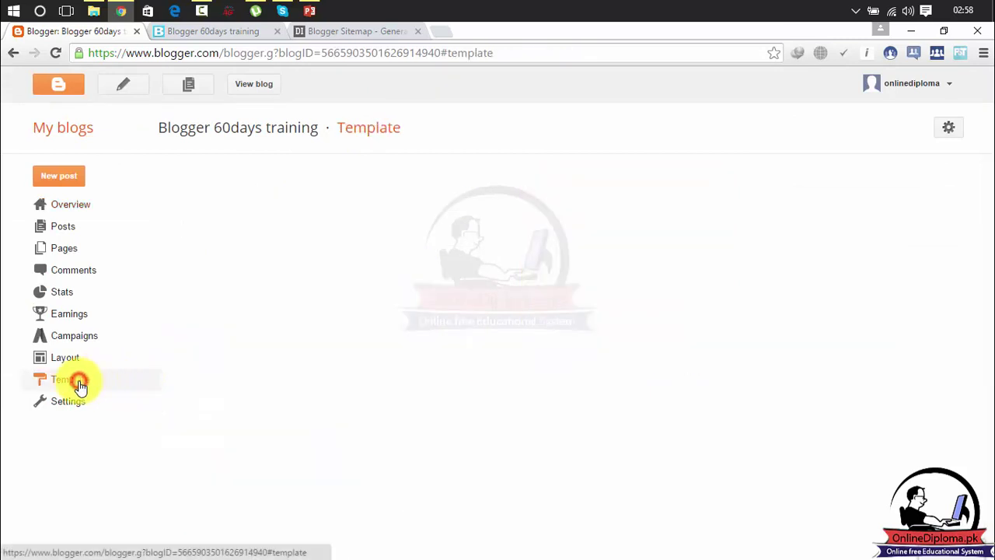
{"action": "left_click", "coordinate": [73, 405]}
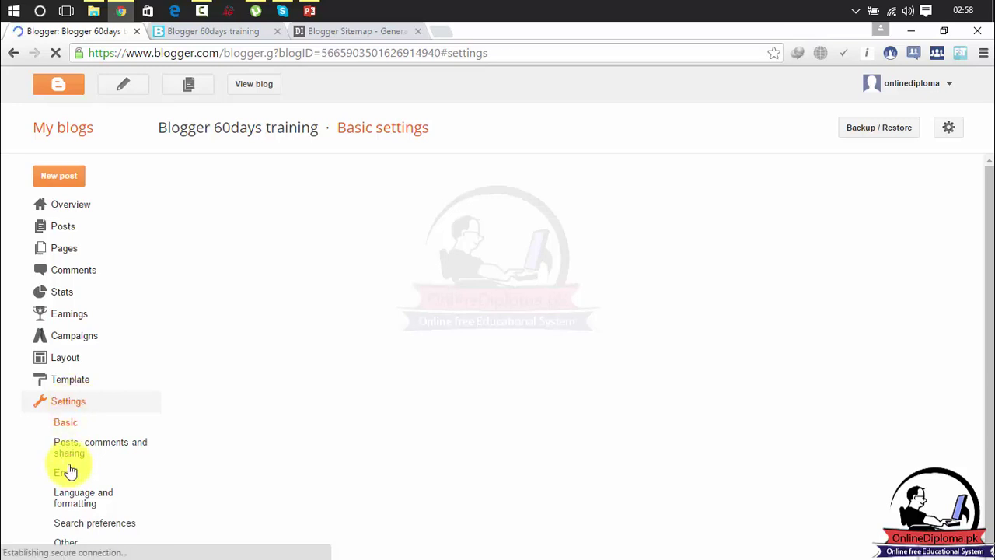
{"action": "left_click", "coordinate": [69, 542]}
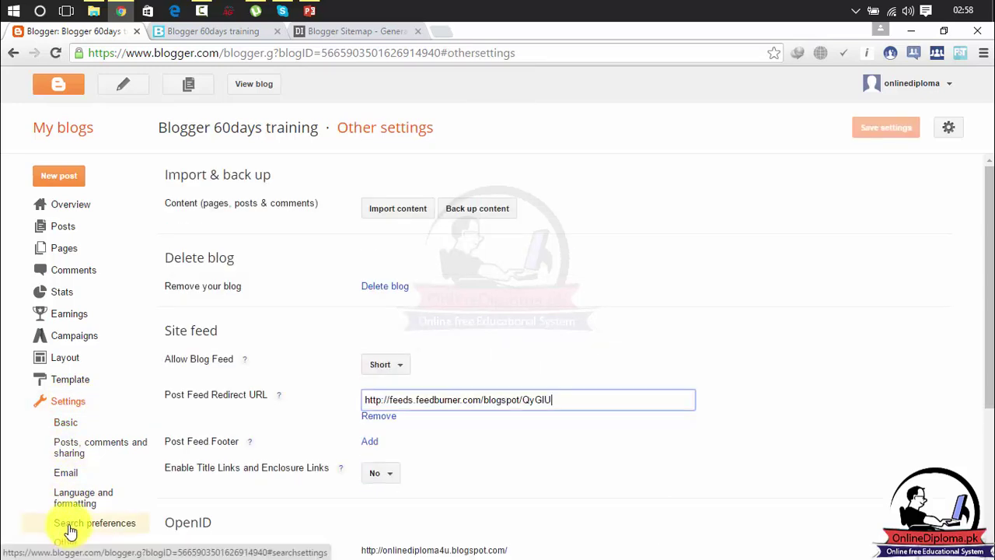
{"action": "left_click", "coordinate": [70, 527]}
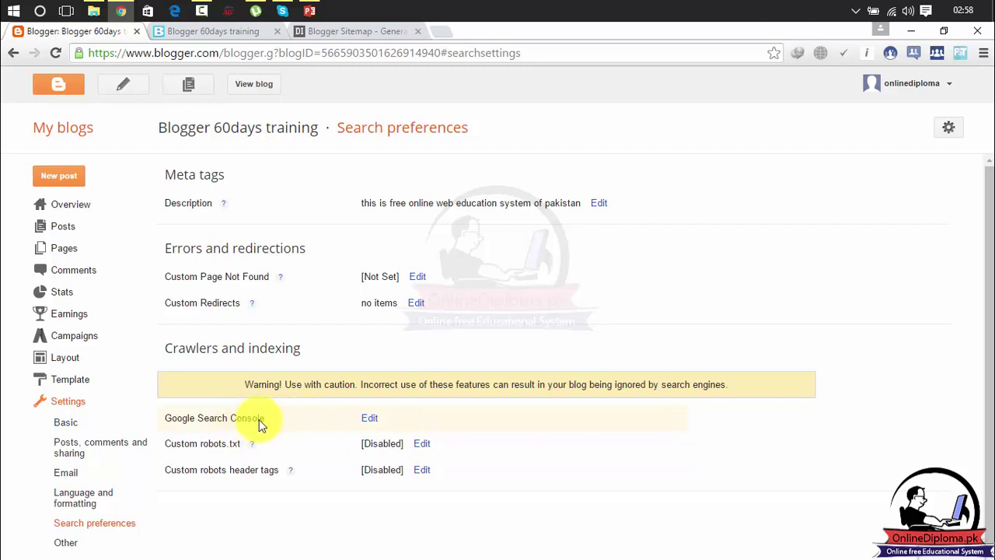
- View the Google Search Console page linked from the crawlers and indexing settings, and return to Search preferences
{"action": "left_click", "coordinate": [377, 418]}
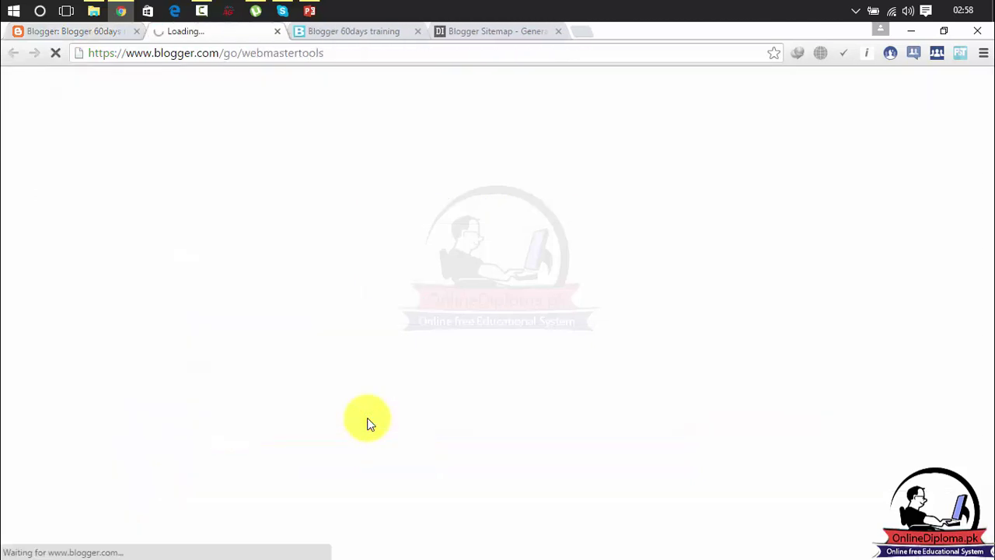
{"action": "left_click", "coordinate": [276, 32]}
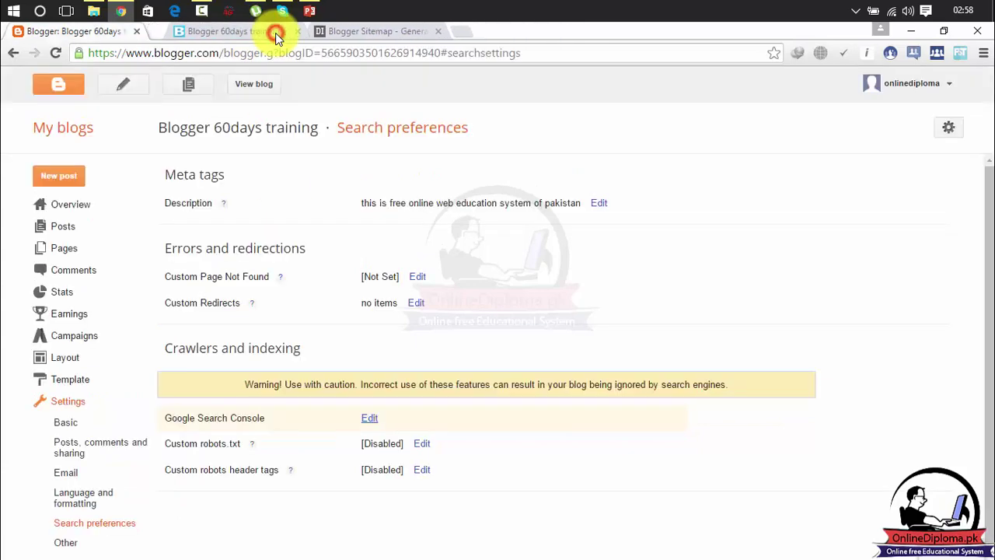
{"action": "left_click", "coordinate": [374, 424]}
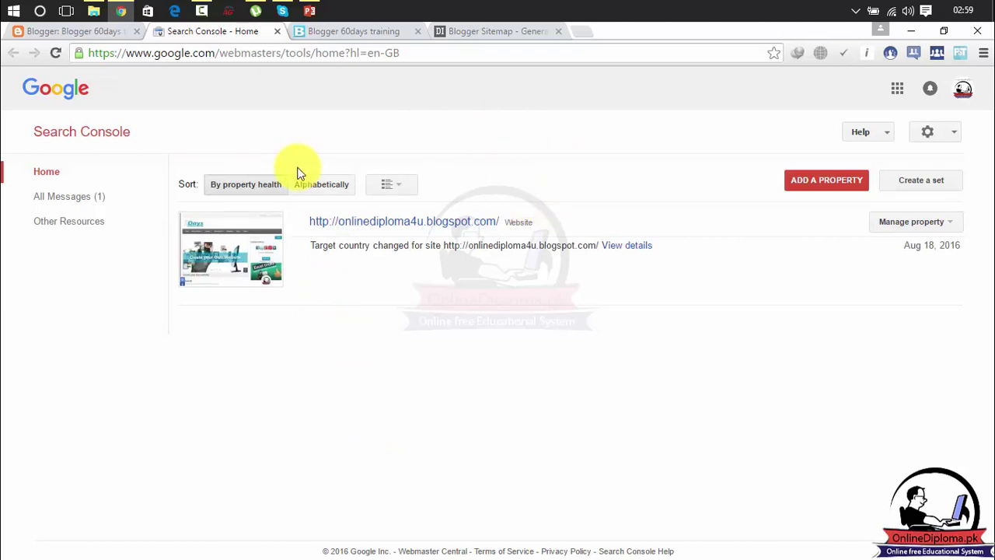
{"action": "left_click", "coordinate": [279, 32]}
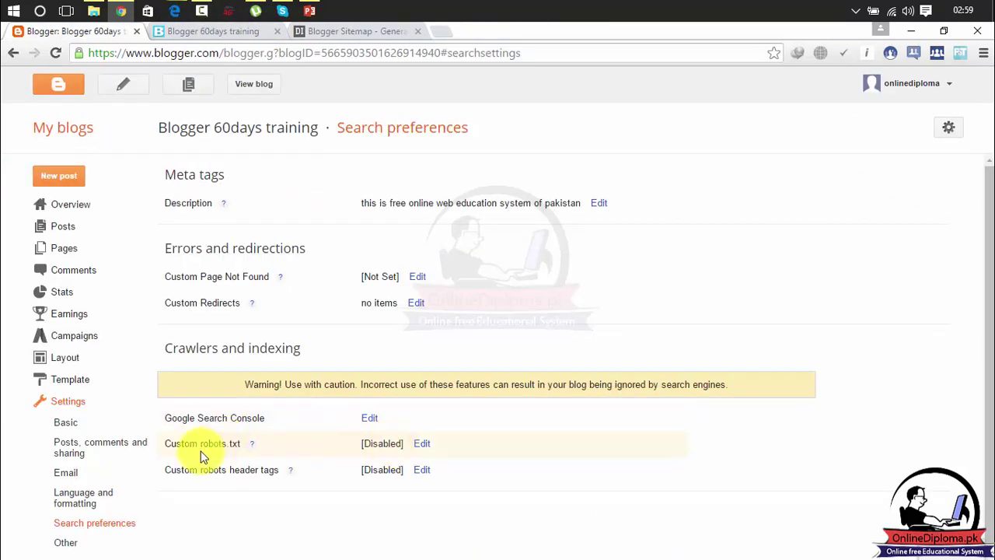
- Enable custom robots.txt content for the blog, paste in the copied sitemap text, and save the changes
{"action": "left_click", "coordinate": [422, 444]}
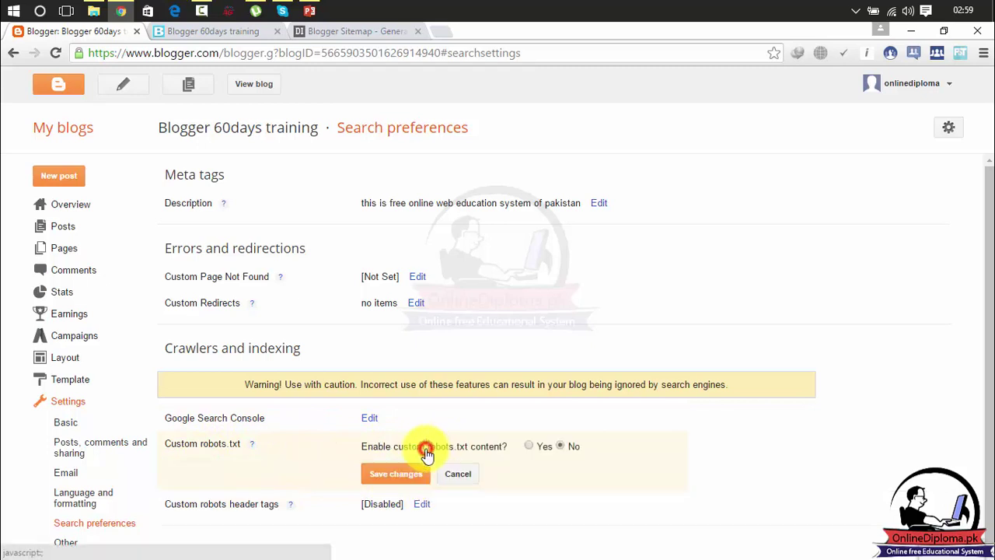
{"action": "left_click", "coordinate": [529, 447]}
{"action": "left_click_drag", "start_coordinate": [988, 233], "coordinate": [949, 381]}
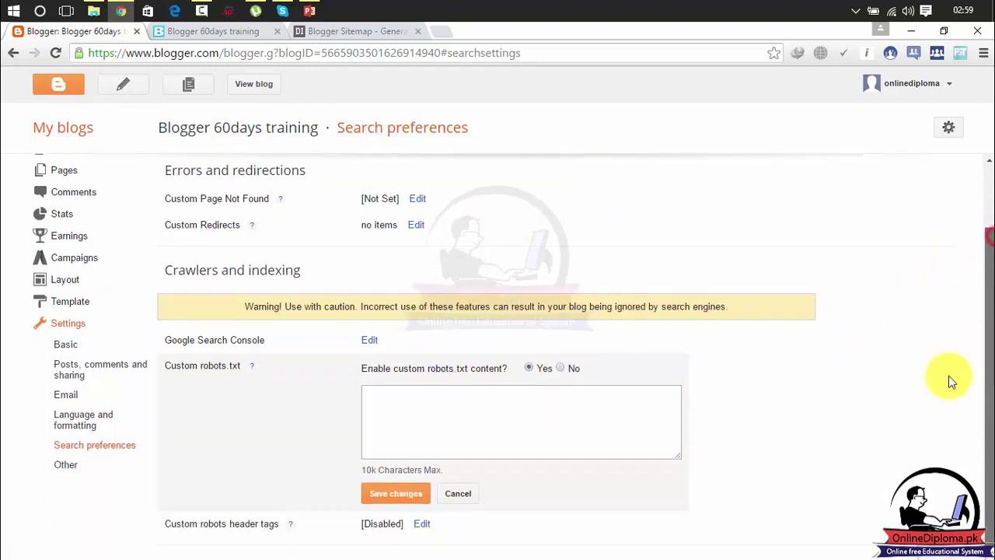
{"action": "left_click", "coordinate": [558, 399]}
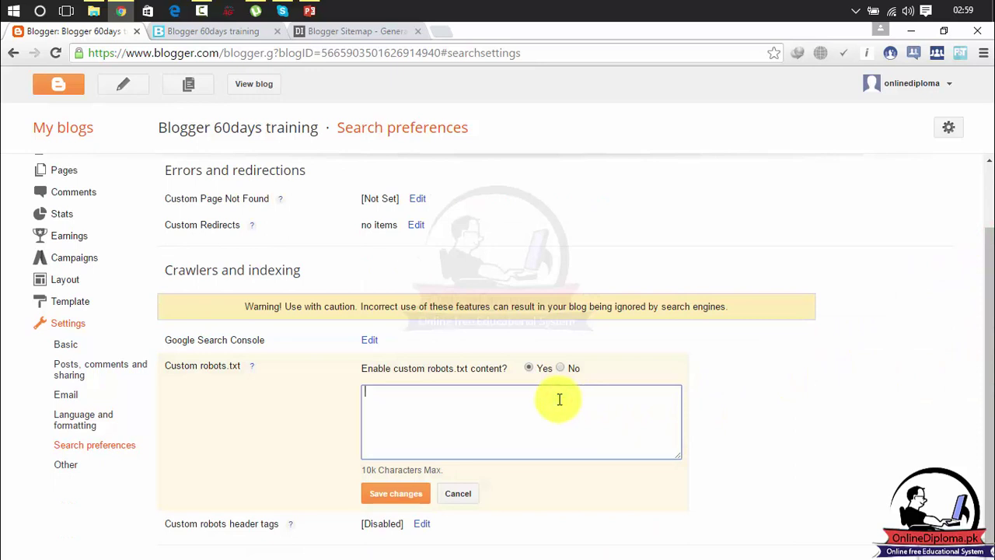
{"action": "type", "text": "# Blogger Sitemap generated on 2016.08.18 User-agent: * Disallow: /search Allow: / Sitemap: http://onlinediploma4u.blogspot.com/atom.xml?redirect=false&start-index=1&max-results=500"}
{"action": "left_click", "coordinate": [407, 497]}
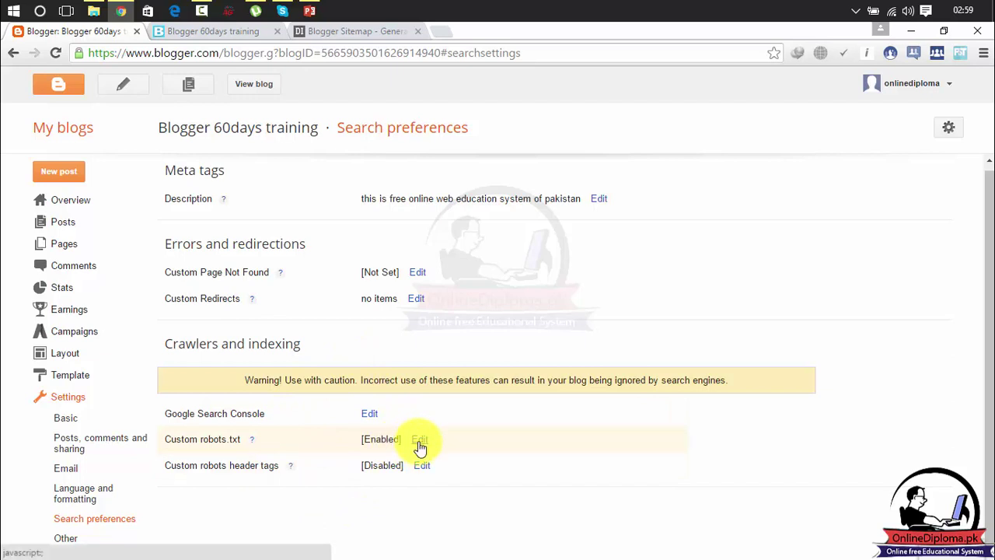
- Search Google for "google webmaster tools" in a new browser tab and open the Google Search Console result
{"action": "left_click", "coordinate": [440, 37]}
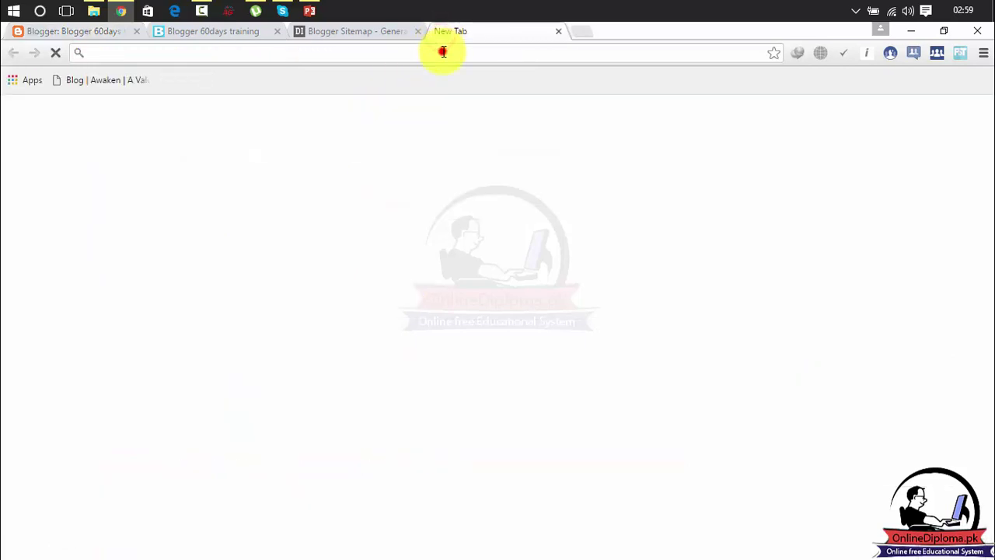
{"action": "type", "text": "google "}
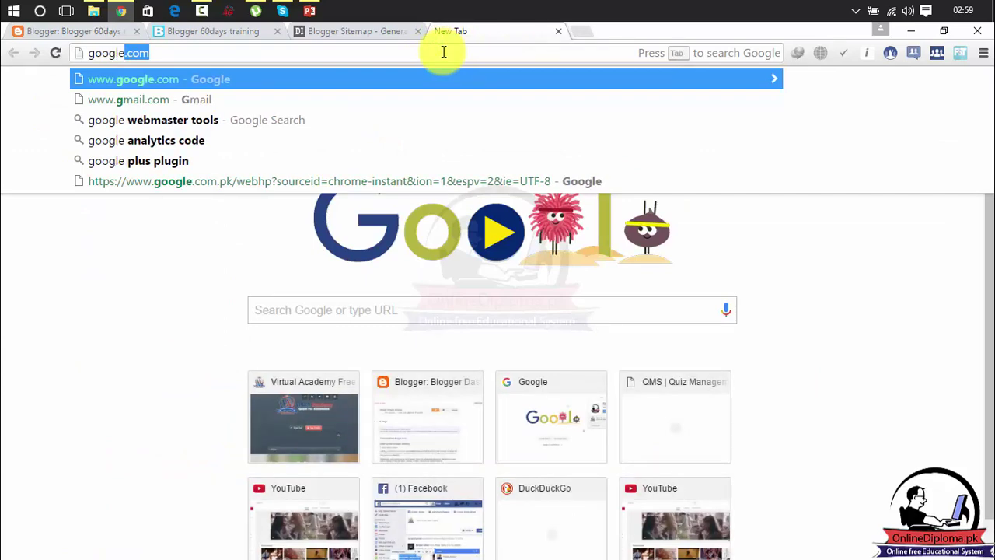
{"action": "type", "text": "w"}
{"action": "key", "text": "BackSpace"}
{"action": "type", "text": "wb"}
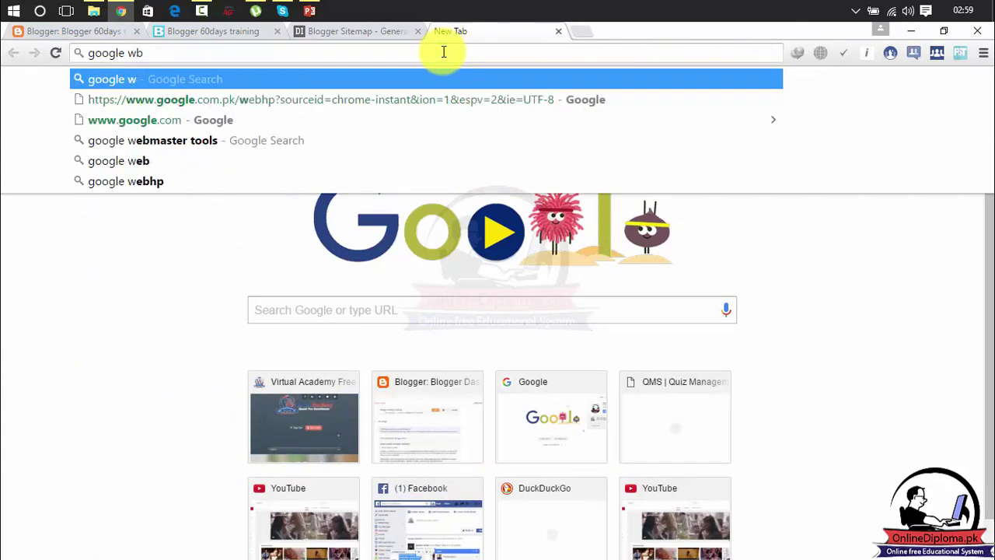
{"action": "key", "text": "BackSpace"}
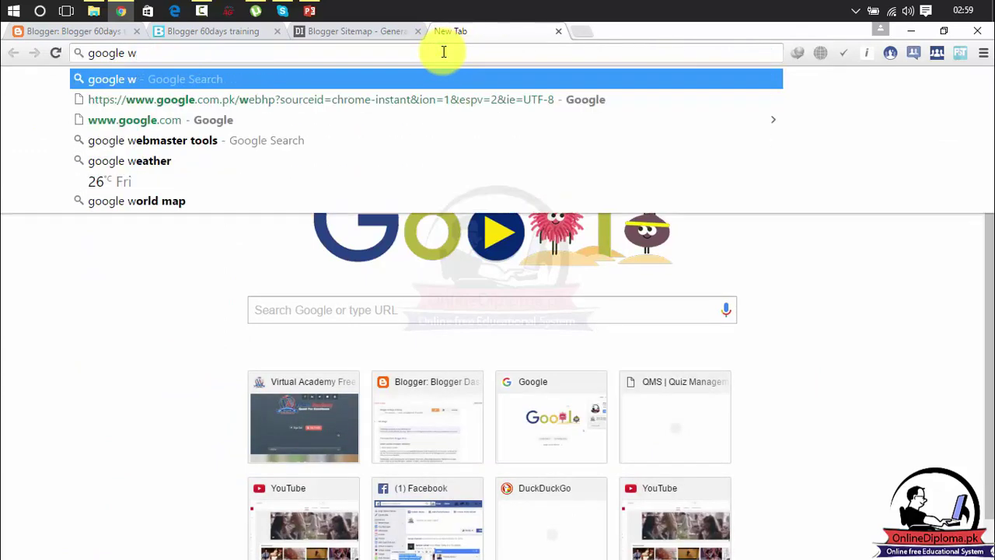
{"action": "type", "text": "eb"}
{"action": "key", "text": "Return"}
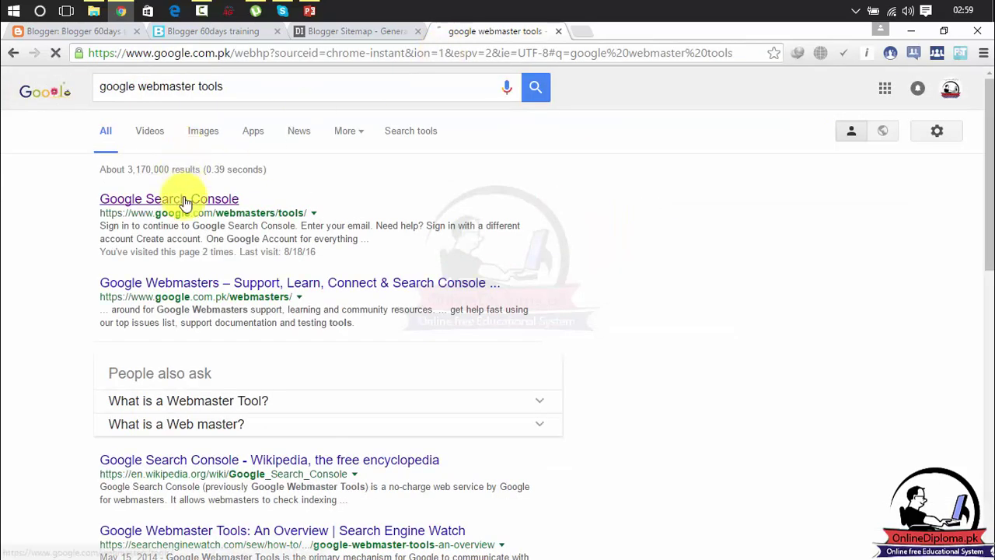
{"action": "left_click", "coordinate": [185, 196]}
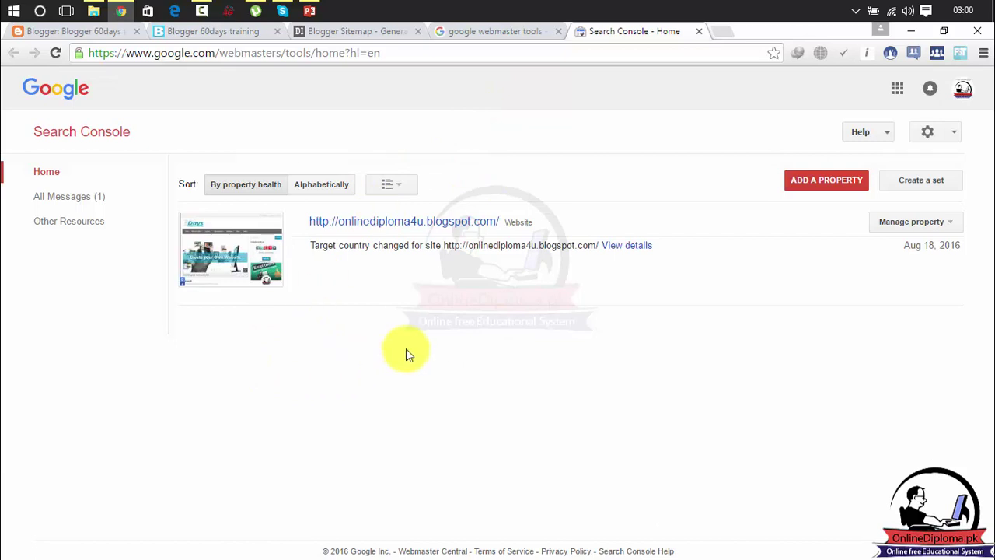
- Follow the sitemap submission link in the onlinediploma4u.blogspot.com property's "Improve the search presence" message and open the Add/Test Sitemap form
{"action": "left_click", "coordinate": [400, 227]}
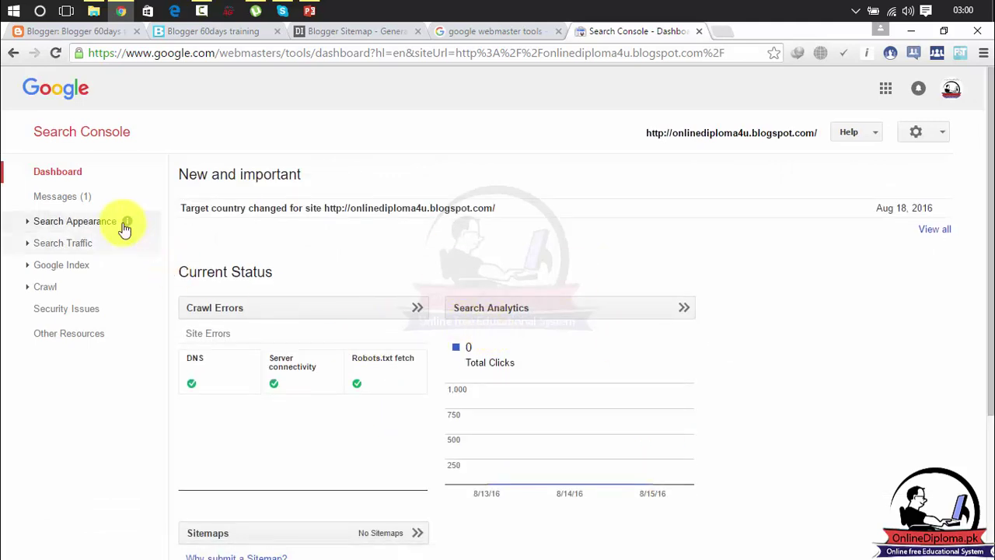
{"action": "left_click", "coordinate": [80, 203]}
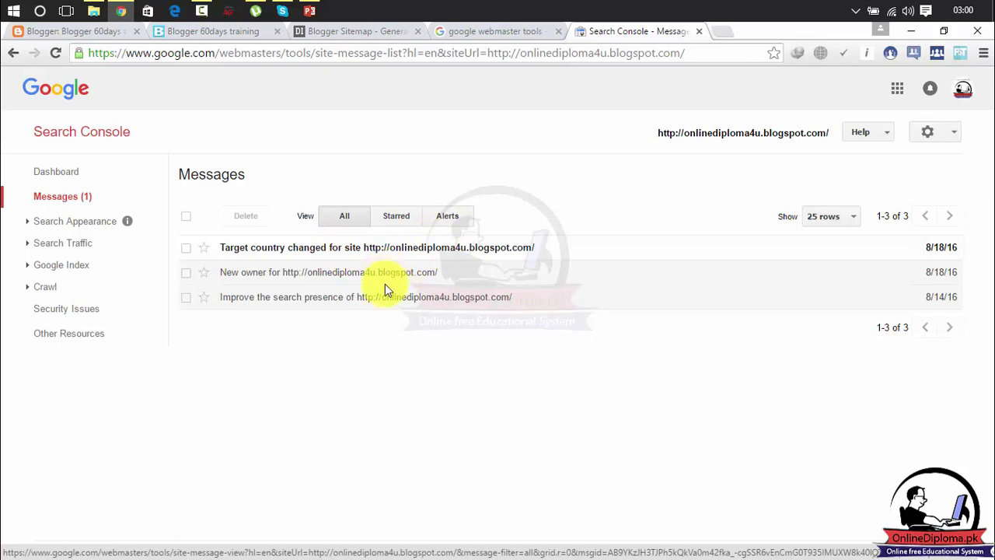
{"action": "left_click", "coordinate": [330, 300]}
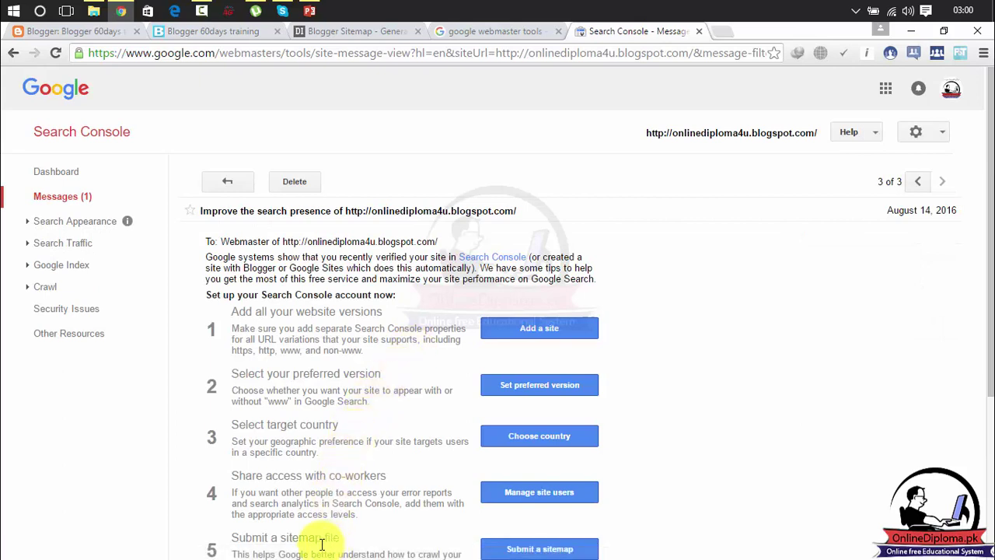
{"action": "left_click", "coordinate": [517, 548]}
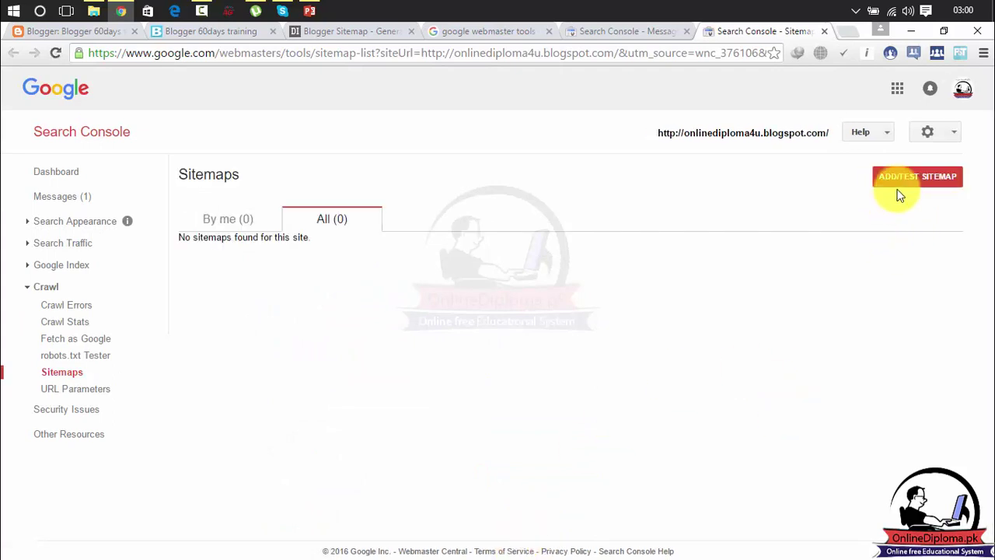
{"action": "left_click", "coordinate": [943, 175]}
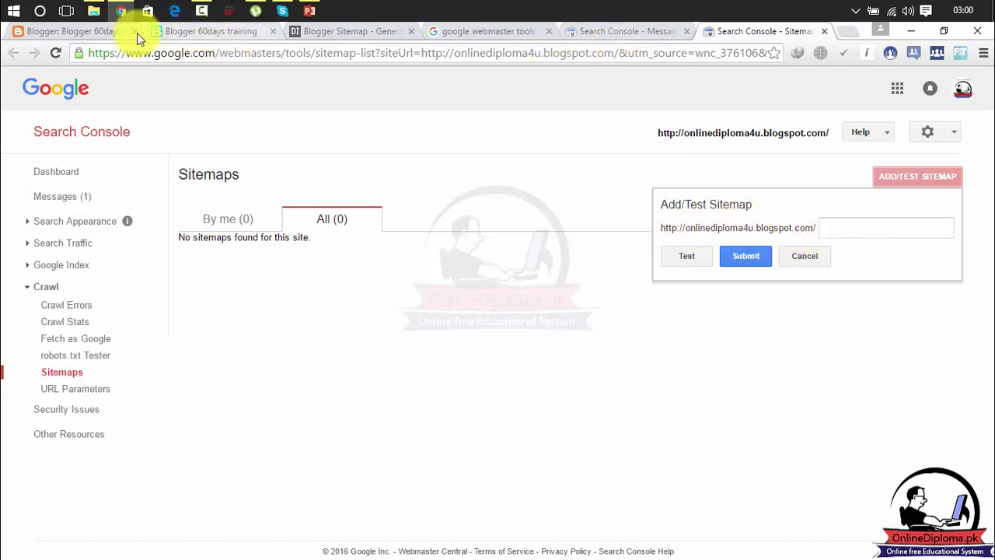
- Copy "atom.xml?redirect=false&start-index=1&max-results=500" from the Sitemap line of the blog's custom robots.txt in Blogger's Search preferences
{"action": "left_click", "coordinate": [77, 31]}
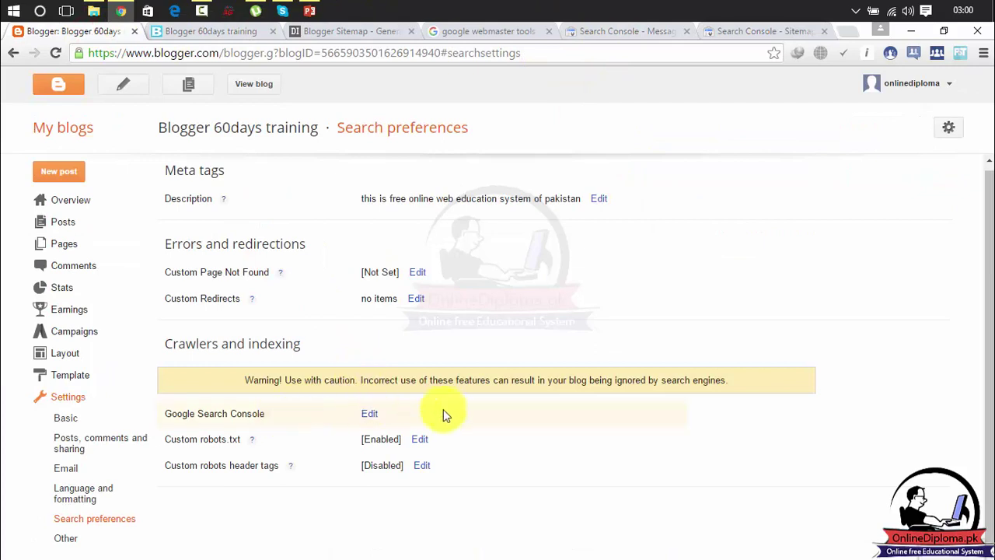
{"action": "left_click", "coordinate": [417, 440]}
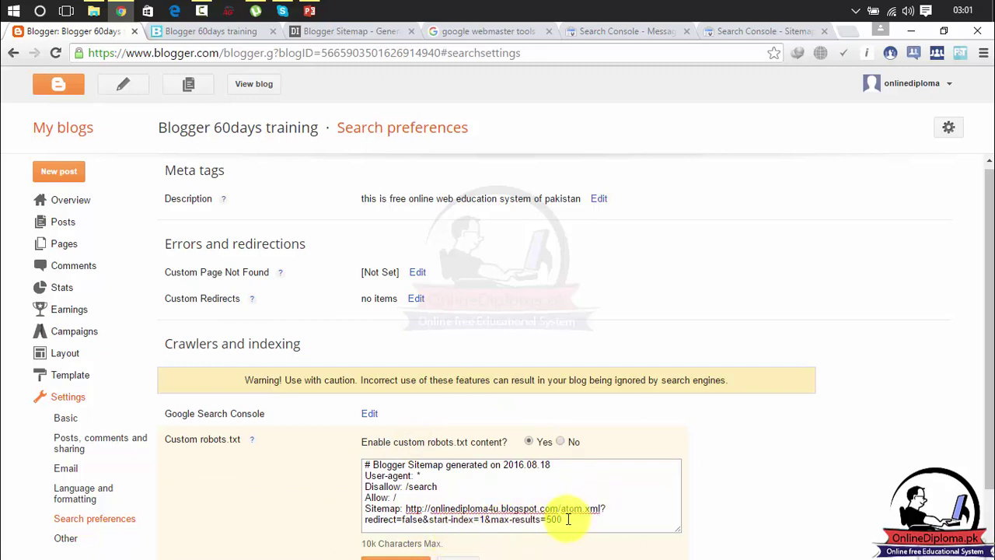
{"action": "left_click_drag", "start_coordinate": [405, 508], "coordinate": [609, 524]}
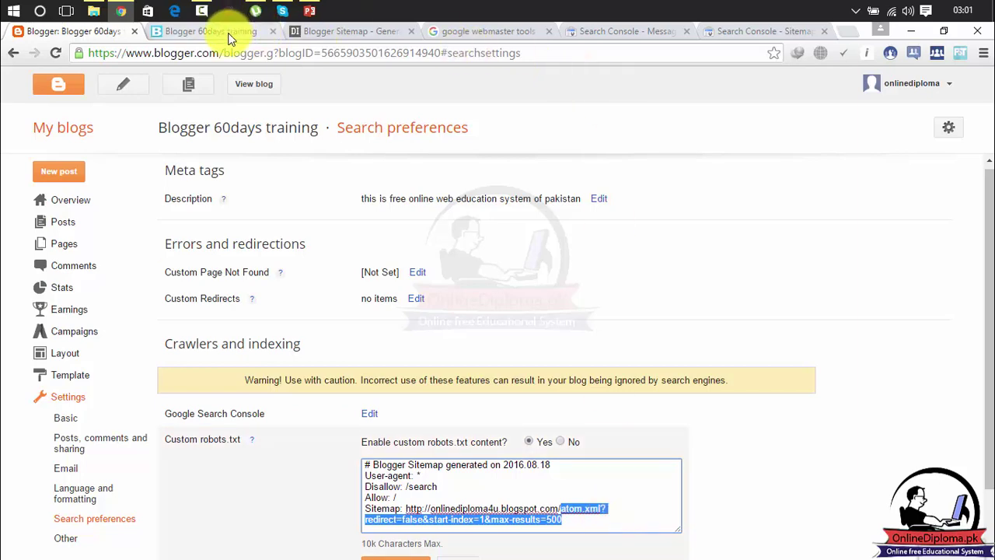
- Test the copied atom.xml sitemap path in Search Console, review the test result's web page content, and close the test
{"action": "left_click", "coordinate": [768, 32]}
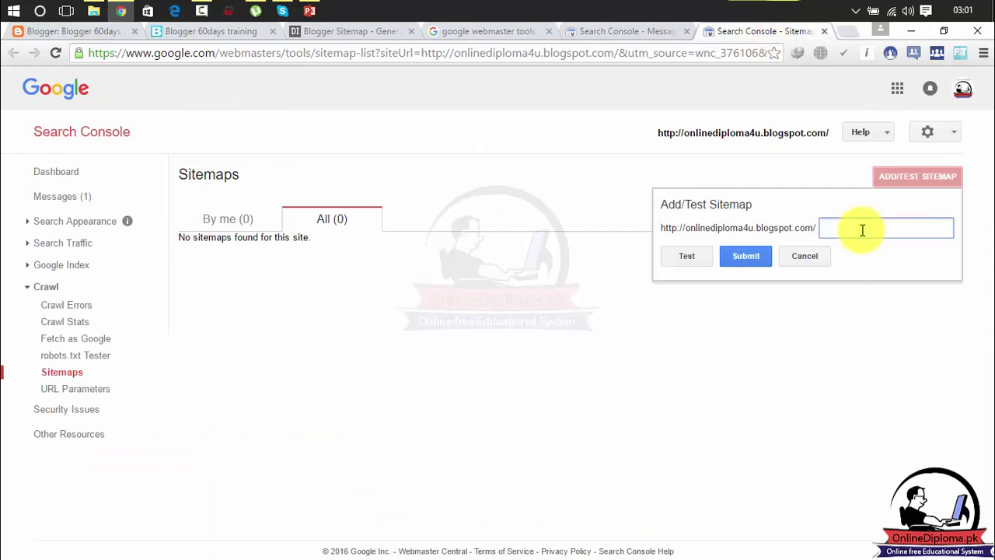
{"action": "left_click", "coordinate": [730, 264]}
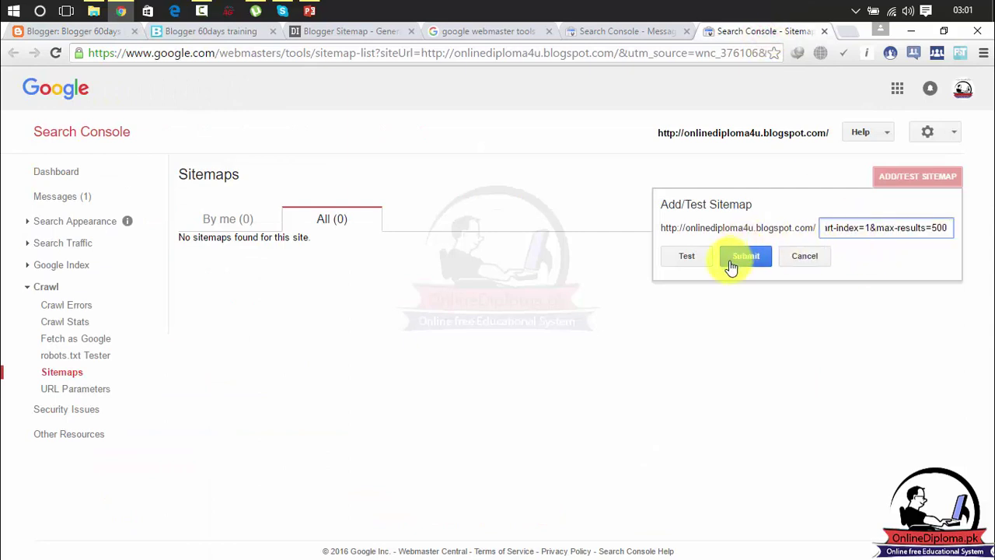
{"action": "left_click", "coordinate": [688, 259]}
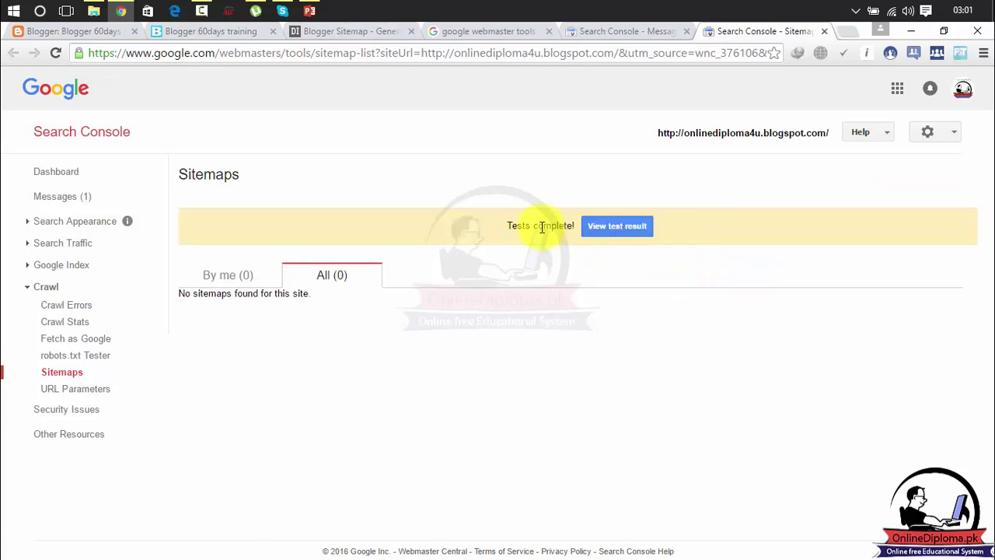
{"action": "left_click", "coordinate": [630, 233]}
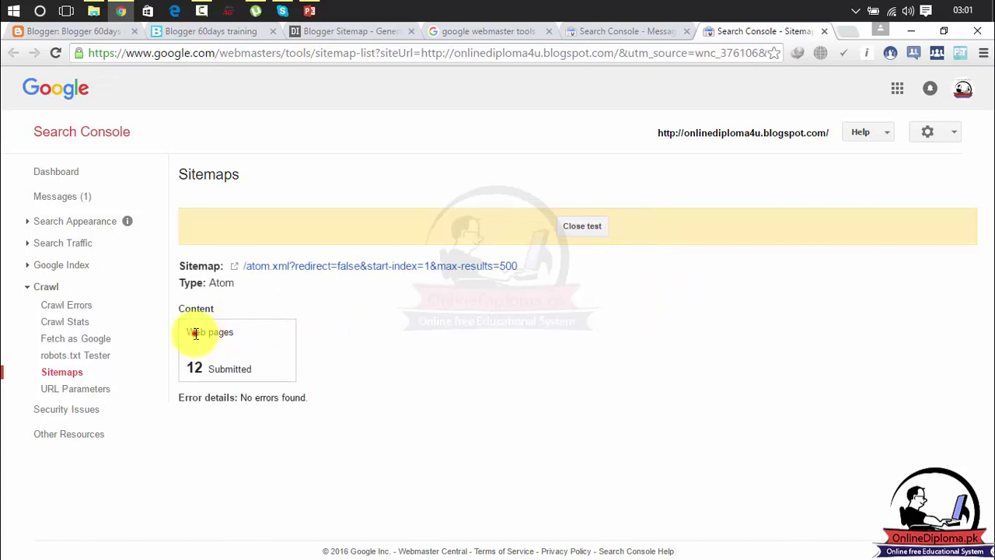
{"action": "left_click_drag", "start_coordinate": [194, 333], "coordinate": [243, 332]}
{"action": "left_click_drag", "start_coordinate": [189, 366], "coordinate": [265, 378]}
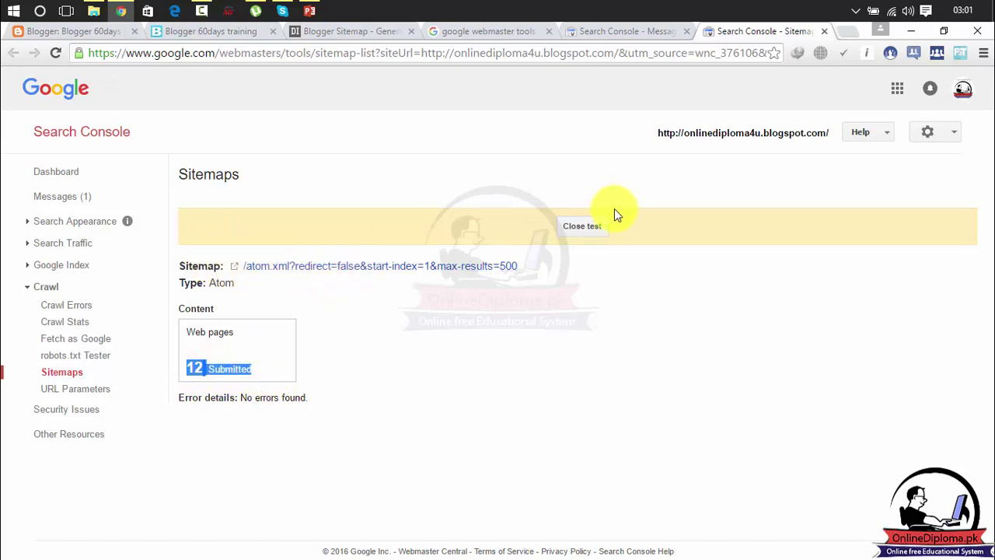
{"action": "left_click", "coordinate": [599, 227]}
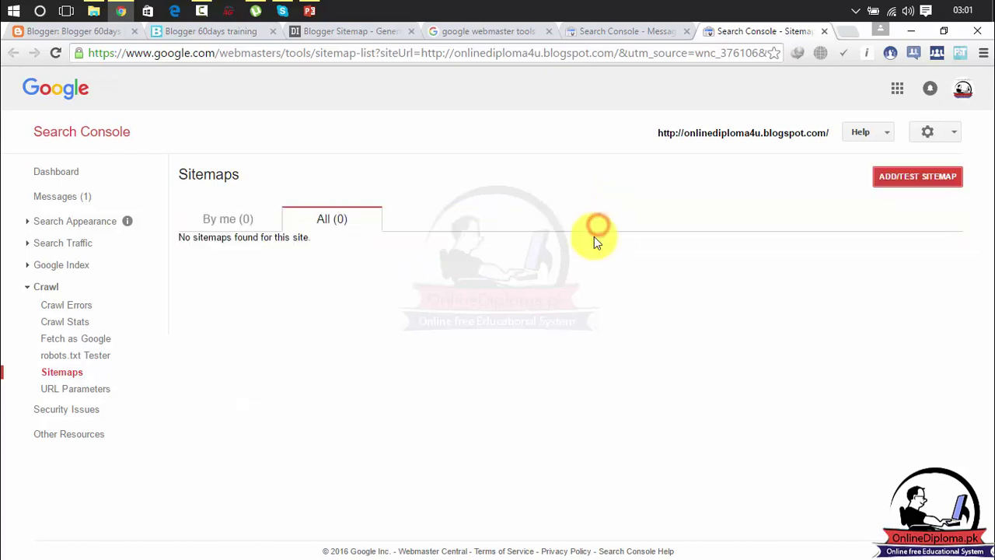
- Submit the sitemap atom.xml?redirect=false&start-index=1&max-results=500 for onlinediploma4u.blogspot.com and refresh the Sitemaps page
{"action": "left_click", "coordinate": [927, 180]}
{"action": "left_click", "coordinate": [889, 231]}
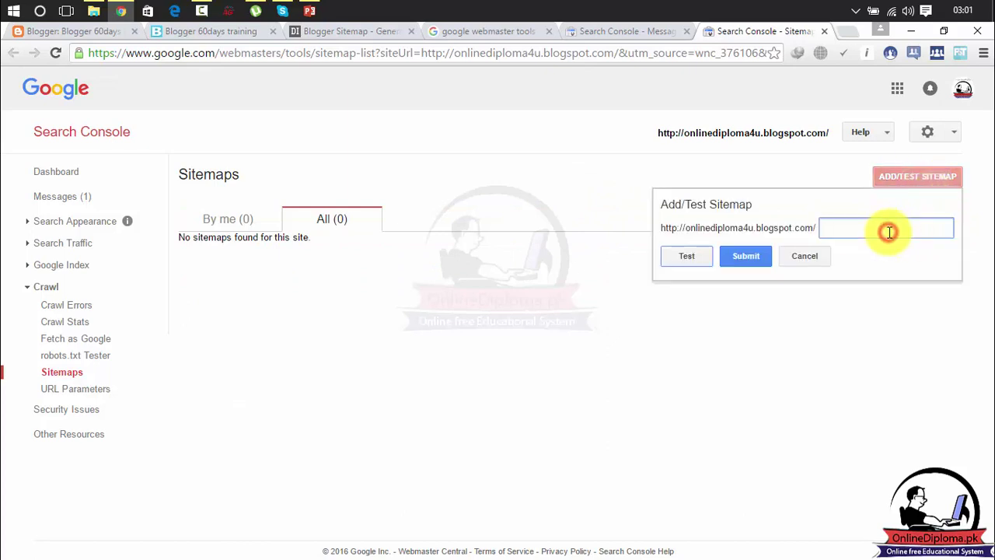
{"action": "left_click", "coordinate": [720, 269]}
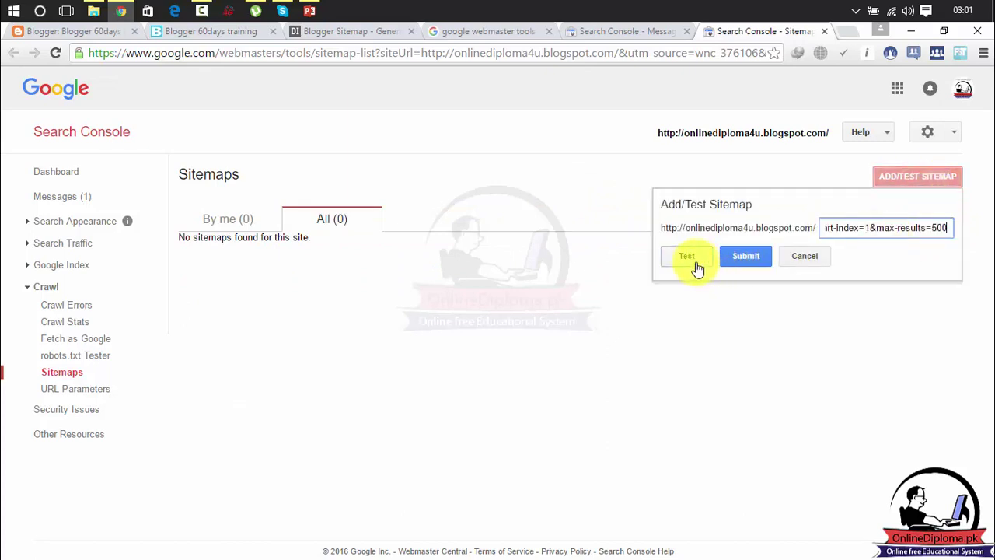
{"action": "left_click", "coordinate": [742, 260]}
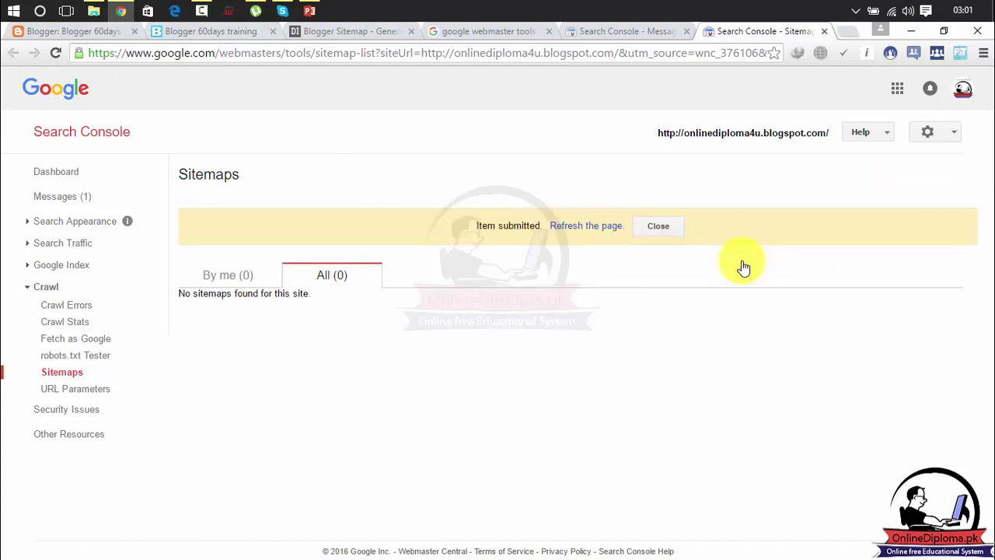
{"action": "left_click", "coordinate": [593, 225]}
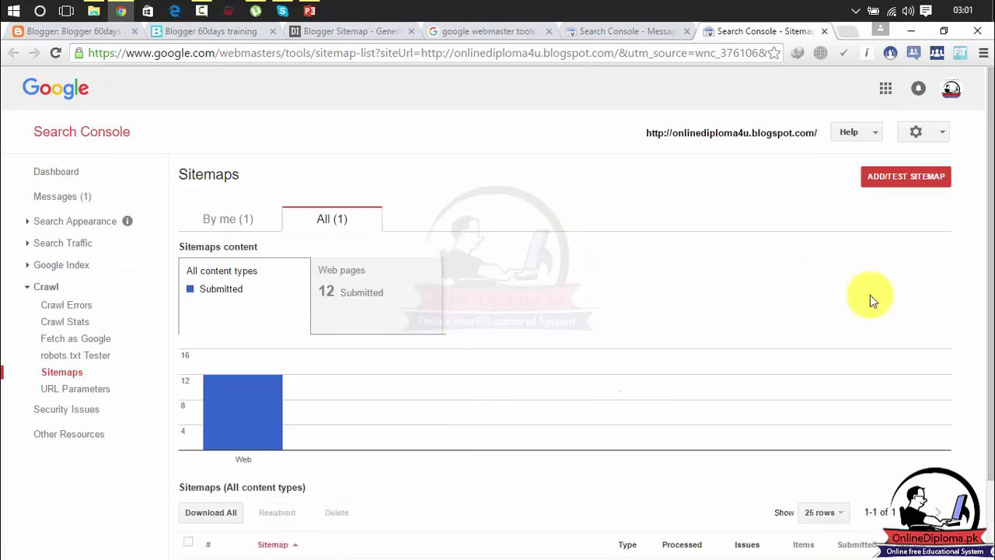
- Examine the submitted sitemap's web pages chart, processing date and indexing status, comparing the sitemaps submitted by me with all sitemaps
{"action": "scroll", "coordinate": [983, 210], "scroll_direction": "down", "scroll_amount": 2}
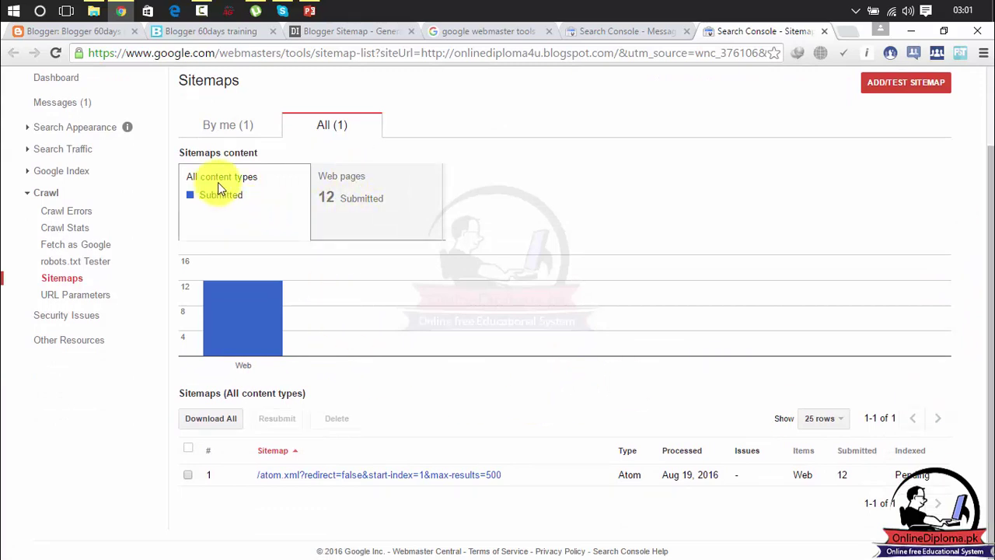
{"action": "left_click", "coordinate": [358, 202]}
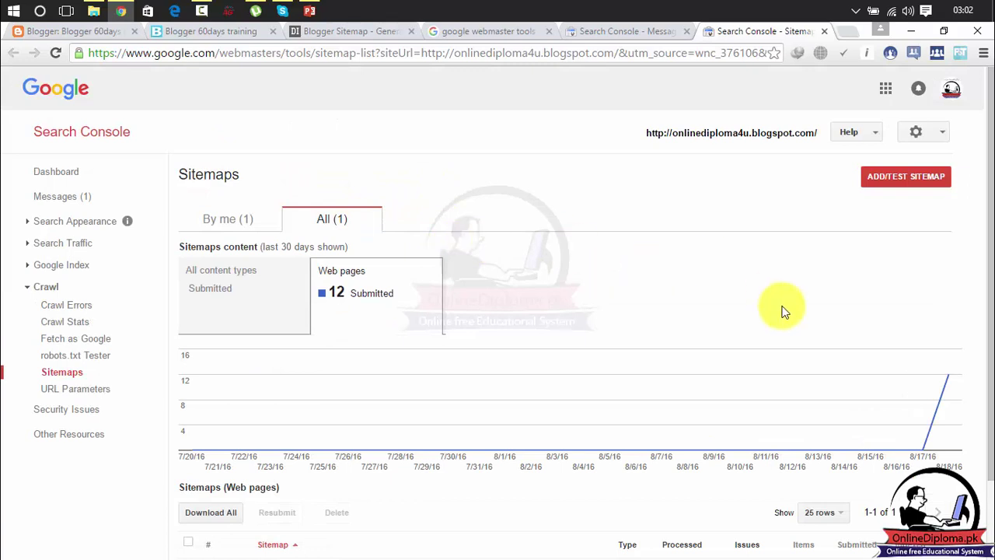
{"action": "scroll", "coordinate": [981, 260], "scroll_direction": "down", "scroll_amount": 2}
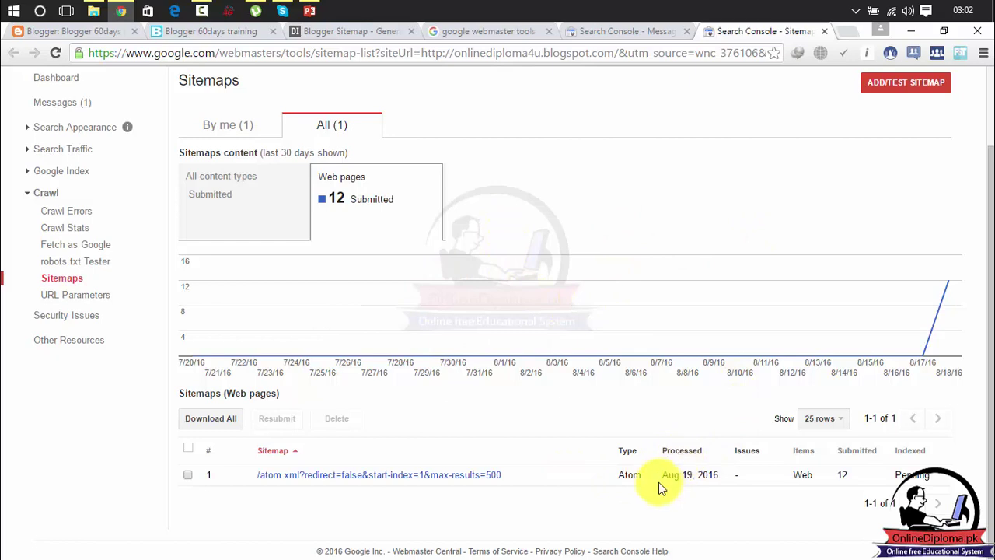
{"action": "left_click_drag", "start_coordinate": [658, 482], "coordinate": [926, 479]}
{"action": "left_click", "coordinate": [949, 468]}
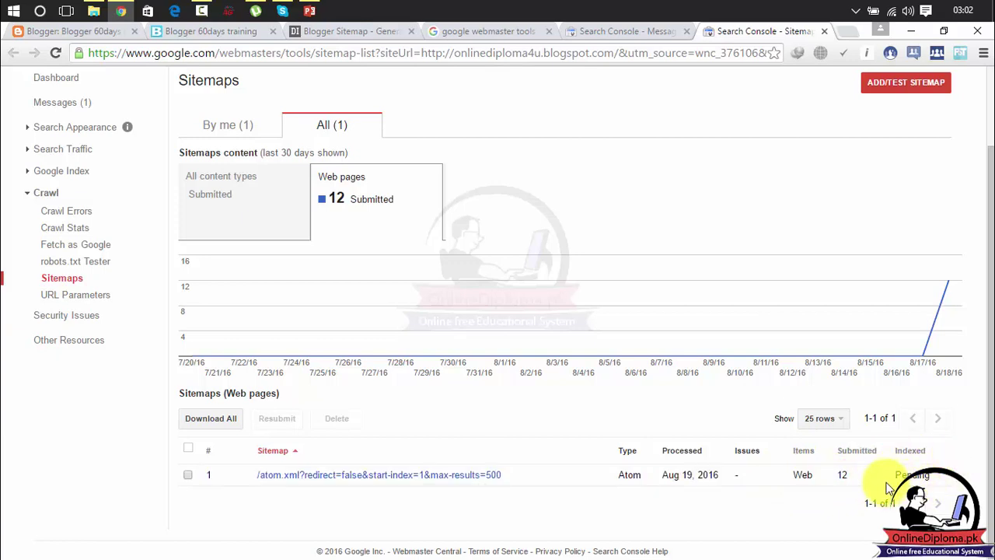
{"action": "left_click_drag", "start_coordinate": [886, 477], "coordinate": [957, 487]}
{"action": "left_click", "coordinate": [693, 500]}
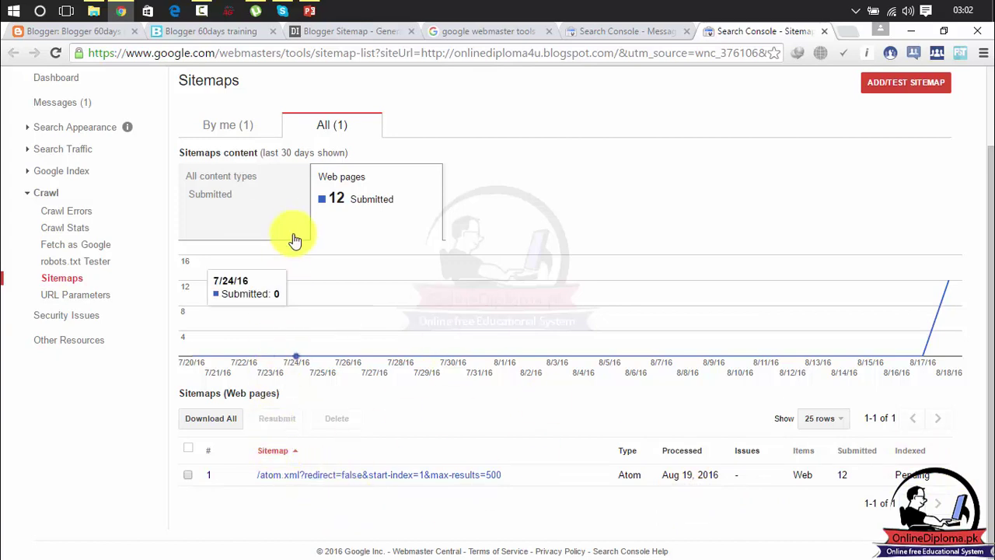
{"action": "left_click", "coordinate": [227, 134]}
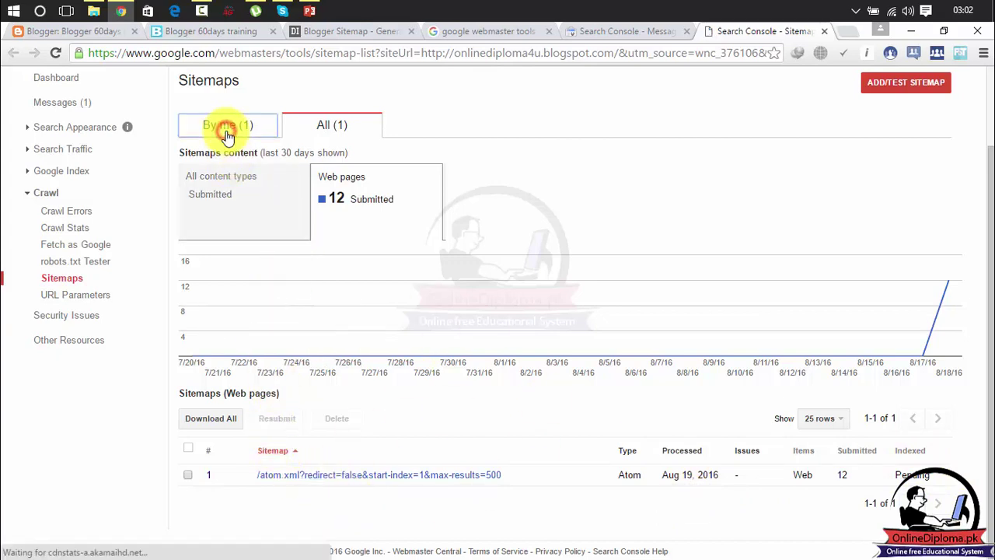
{"action": "left_click", "coordinate": [320, 130]}
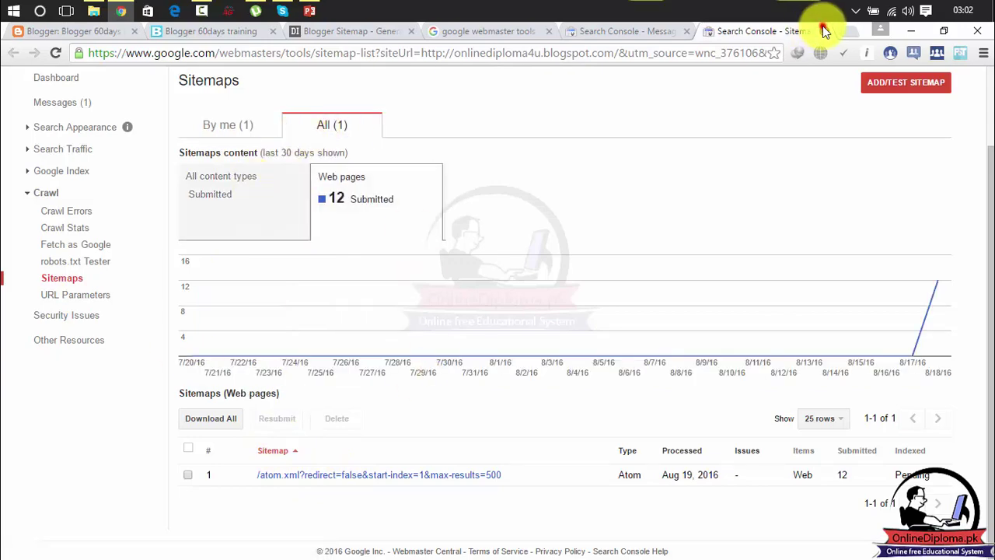
- Close both Search Console tabs and open a new browser tab
{"action": "left_click", "coordinate": [822, 28]}
{"action": "left_click", "coordinate": [698, 31]}
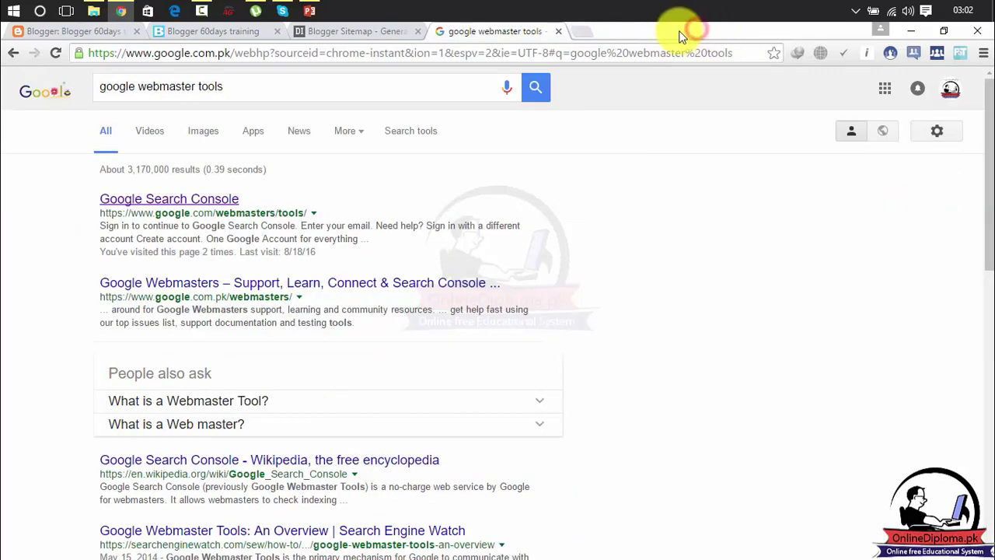
{"action": "left_click", "coordinate": [581, 29]}
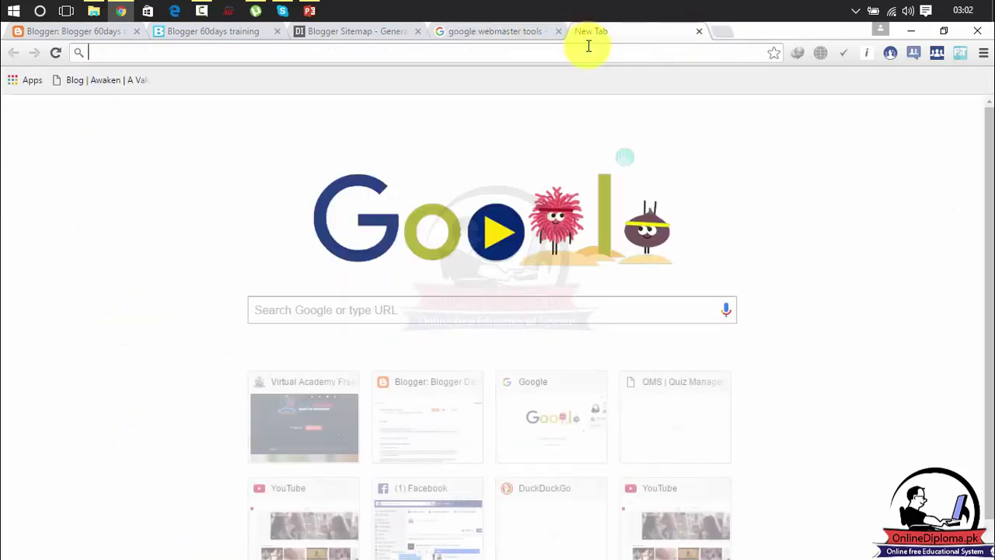
{"action": "type", "text": "google"}
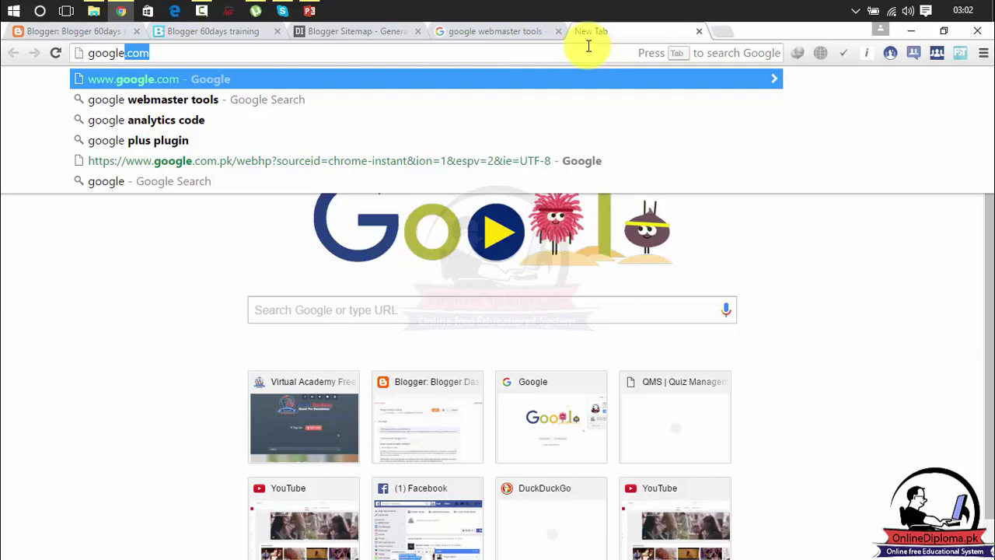
{"action": "key", "text": "Delete"}
{"action": "key", "text": "Escape"}
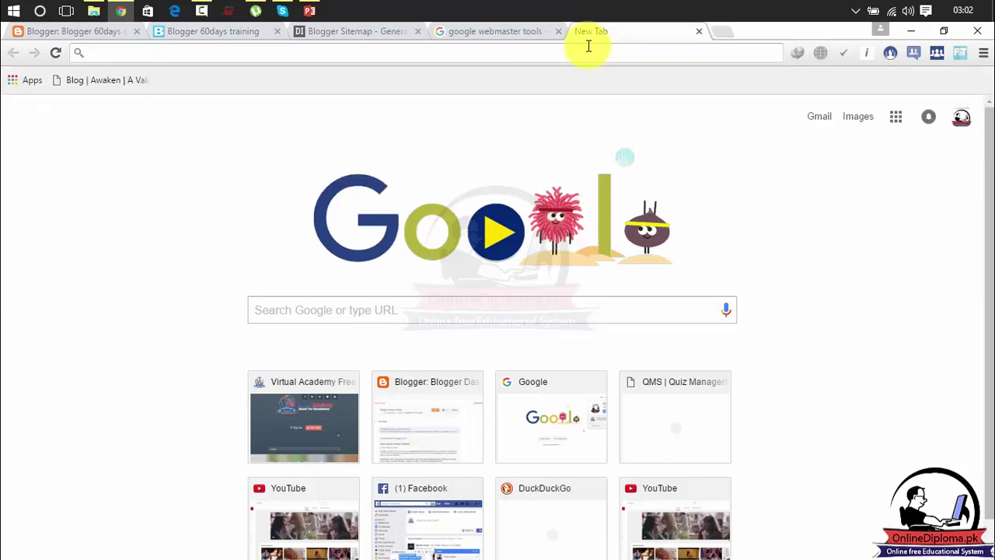
- Find Bing Webmaster Tools with a Google search for "bing webmaster tools" and sign in to it
{"action": "type", "text": "bi"}
{"action": "key", "text": "Delete"}
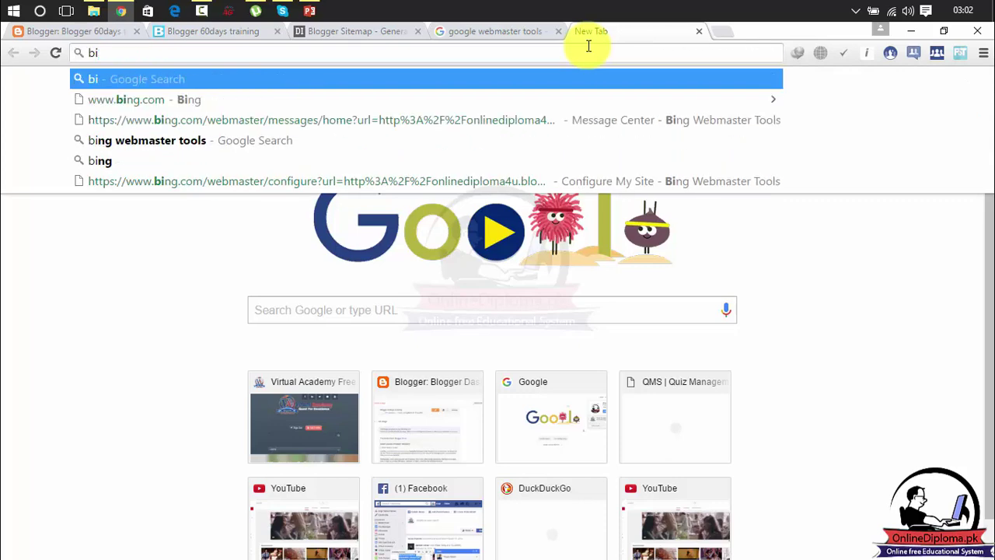
{"action": "type", "text": "g"}
{"action": "key", "text": "BackSpace"}
{"action": "type", "text": "ng webmaster tools"}
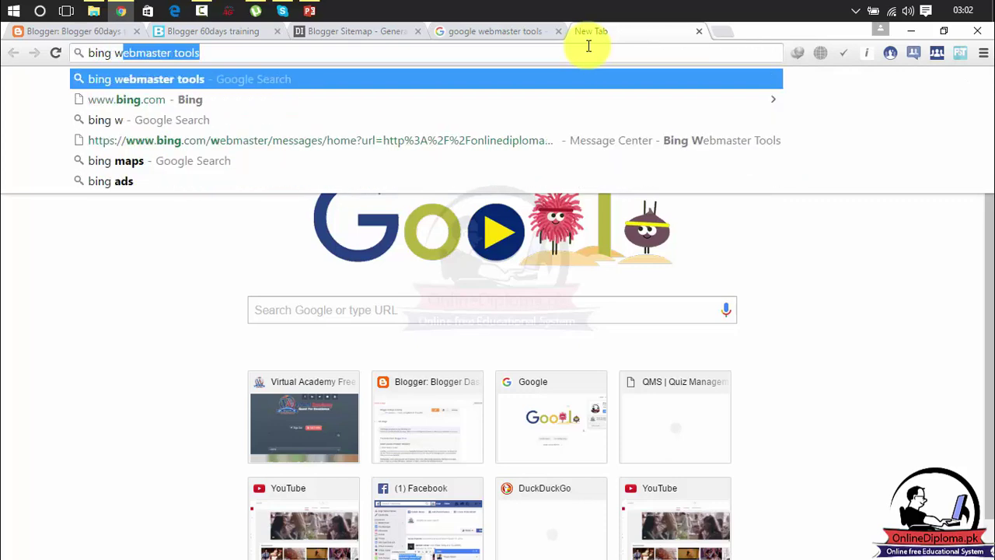
{"action": "key", "text": "Return"}
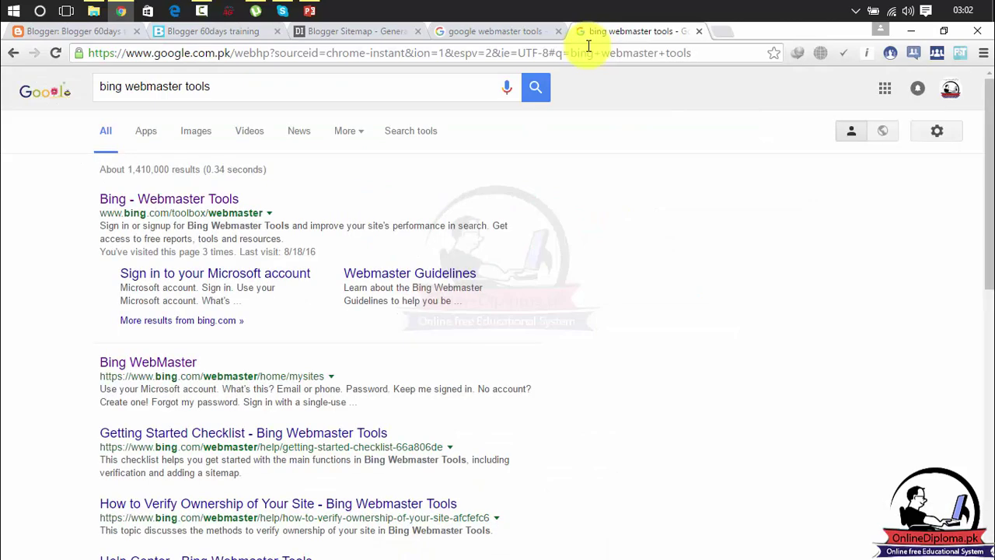
{"action": "left_click", "coordinate": [230, 196]}
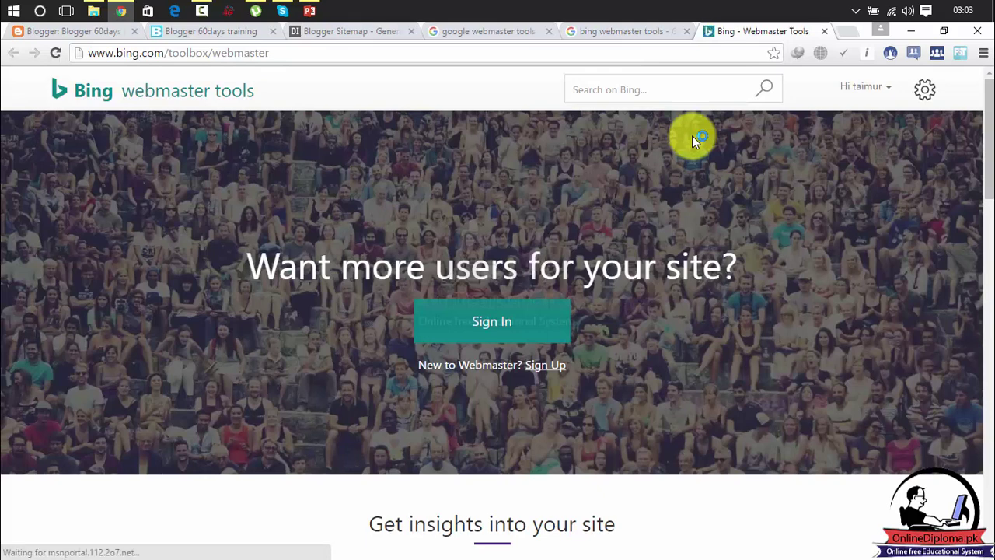
{"action": "left_click", "coordinate": [529, 321]}
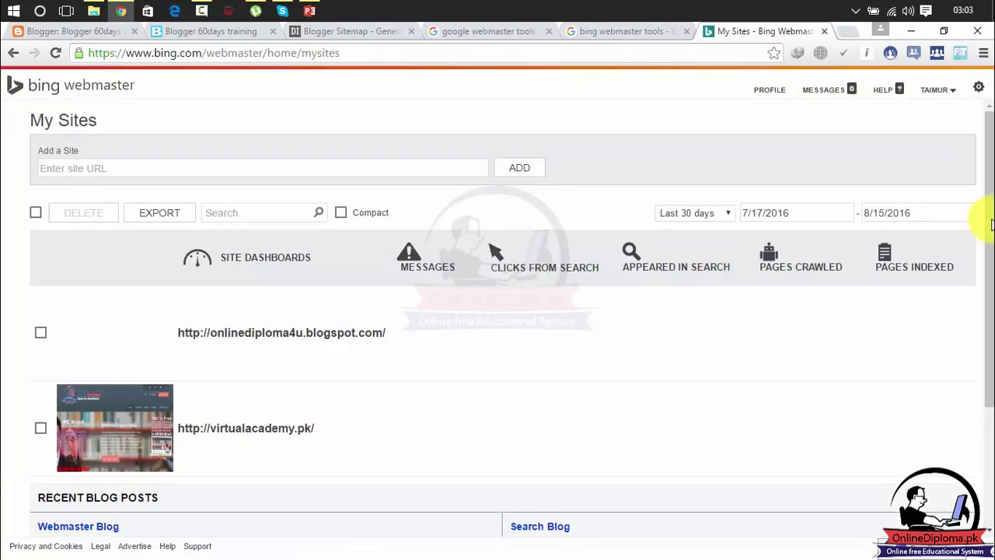
{"action": "left_click_drag", "start_coordinate": [985, 235], "coordinate": [987, 366]}
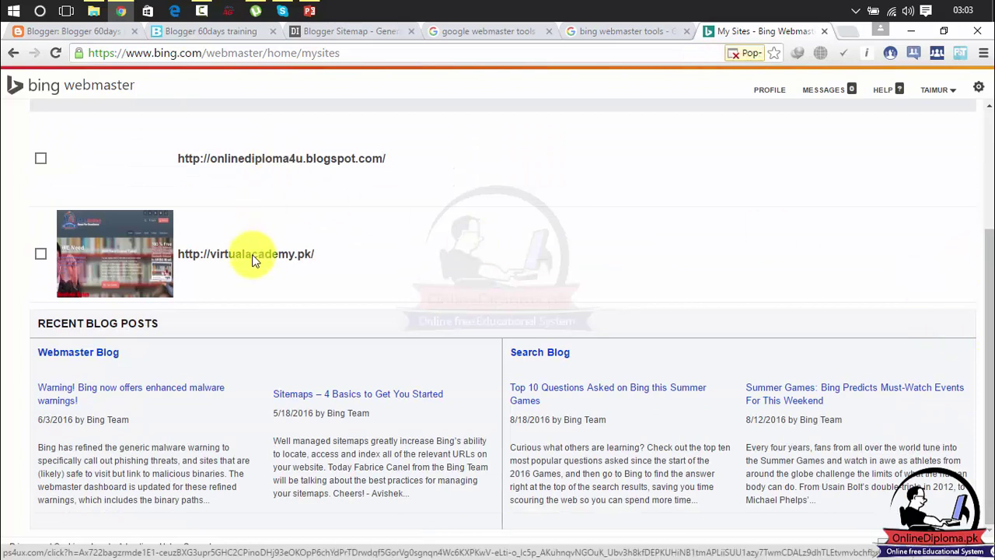
{"action": "left_click", "coordinate": [985, 210]}
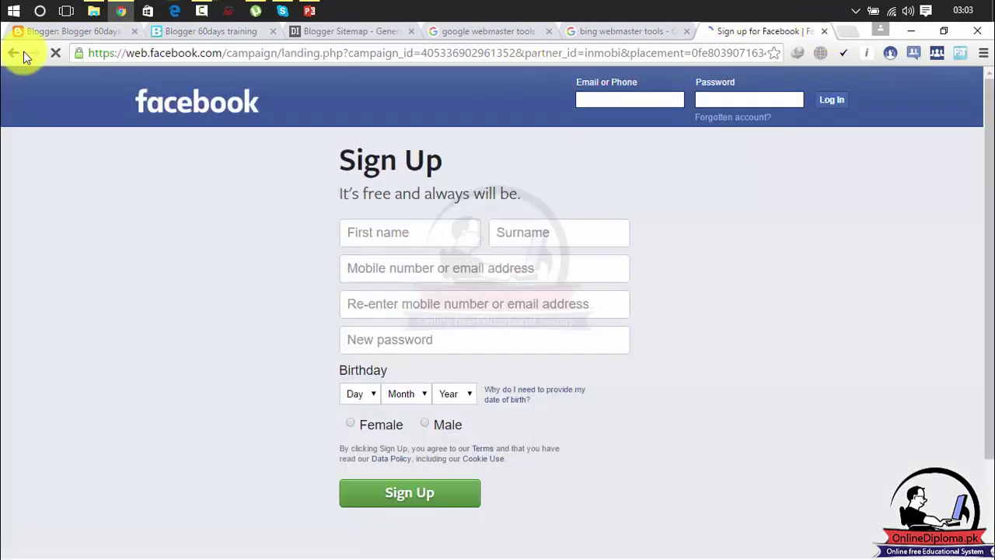
{"action": "left_click", "coordinate": [23, 51]}
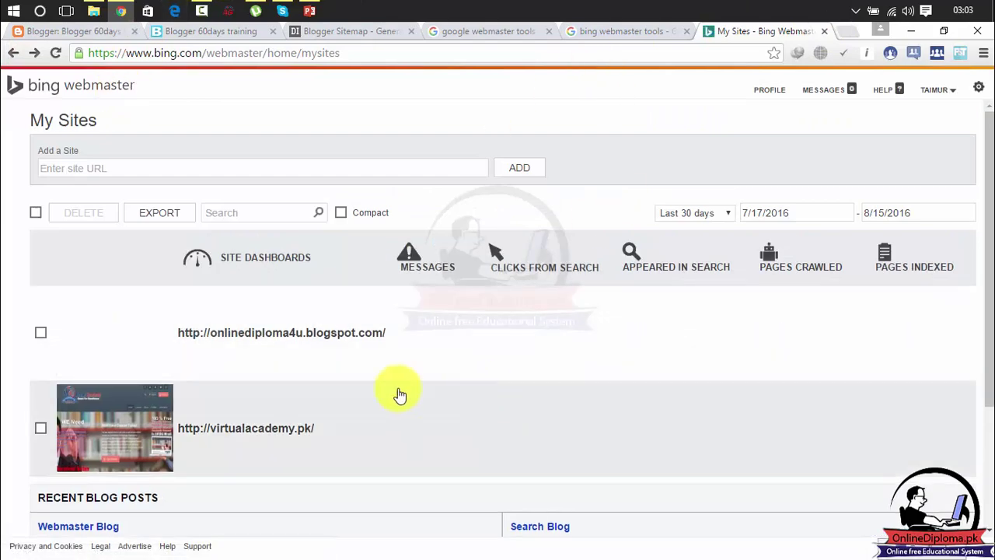
- Open the dashboard of onlinediploma4u.blogspot.com and start a new sitemap submission
{"action": "left_click", "coordinate": [308, 334]}
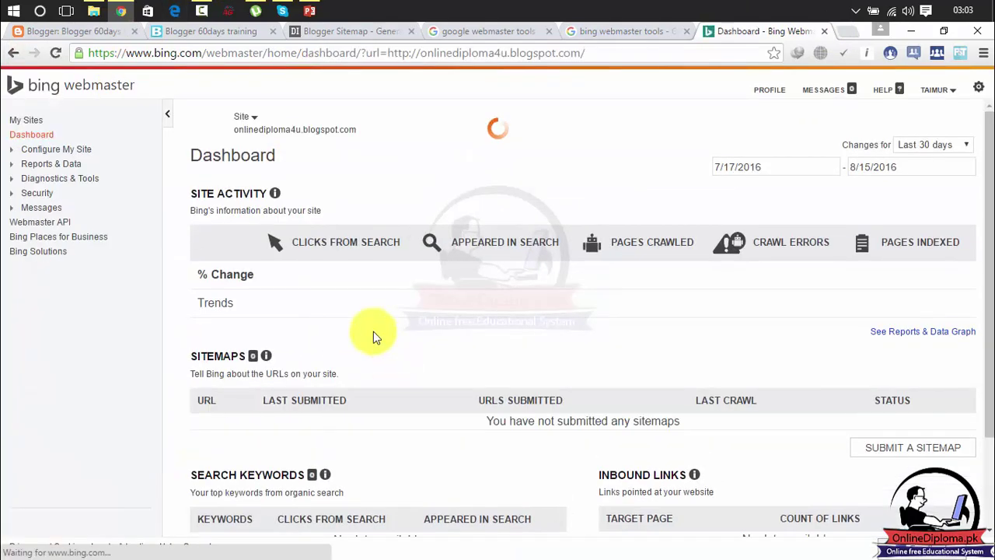
{"action": "left_click", "coordinate": [893, 449]}
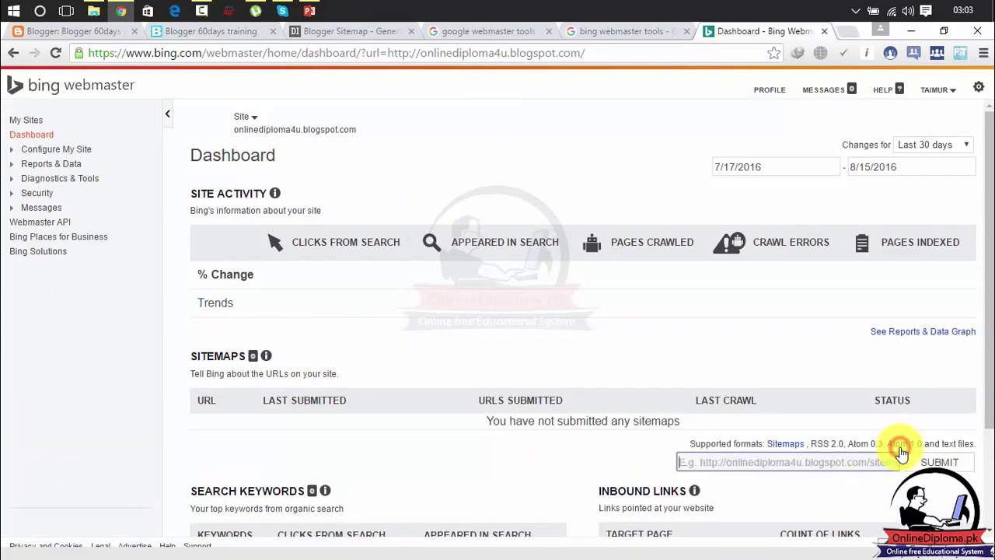
{"action": "left_click", "coordinate": [722, 462]}
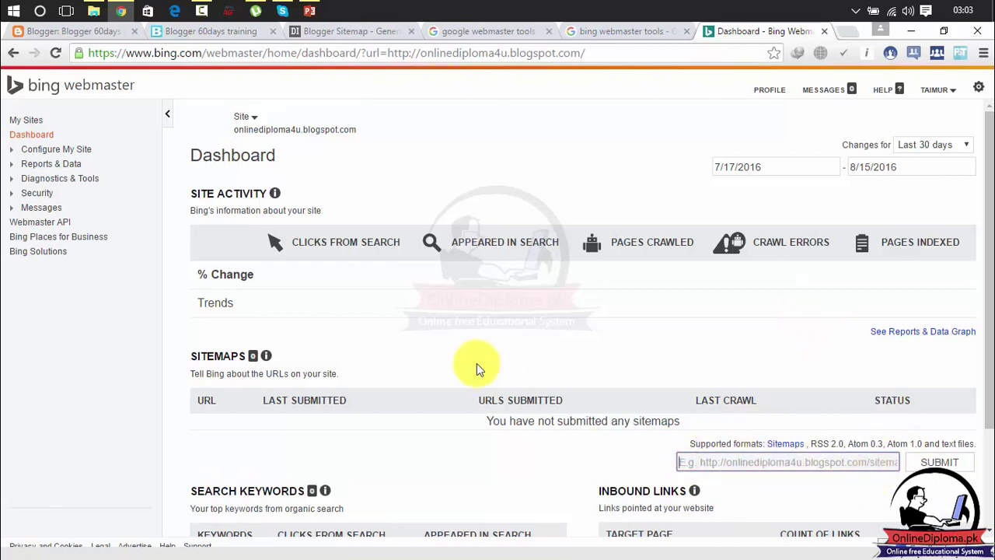
{"action": "left_click", "coordinate": [81, 32]}
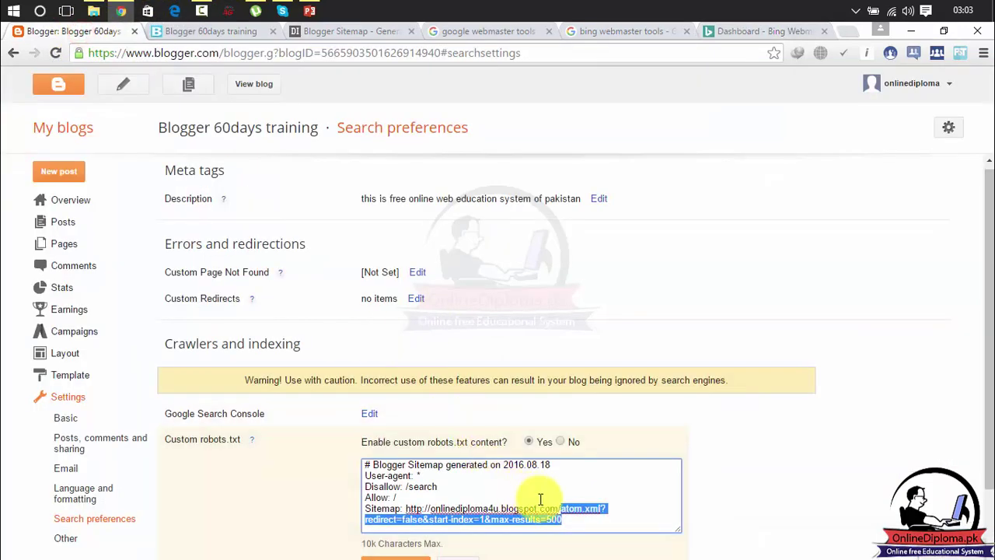
{"action": "left_click", "coordinate": [563, 519]}
{"action": "left_click_drag", "start_coordinate": [563, 519], "coordinate": [406, 511]}
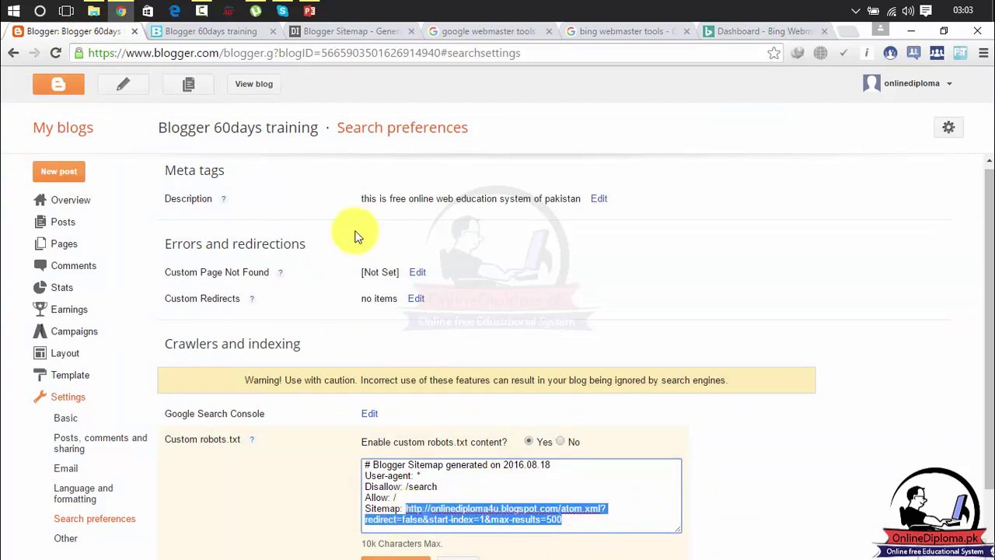
{"action": "left_click", "coordinate": [769, 30]}
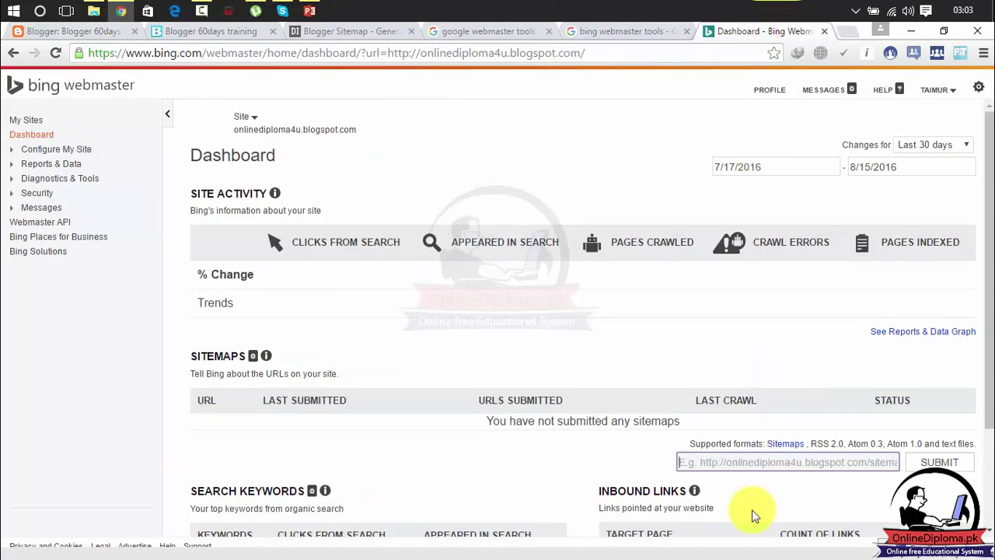
{"action": "key", "text": "ctrl+v"}
{"action": "left_click", "coordinate": [923, 464]}
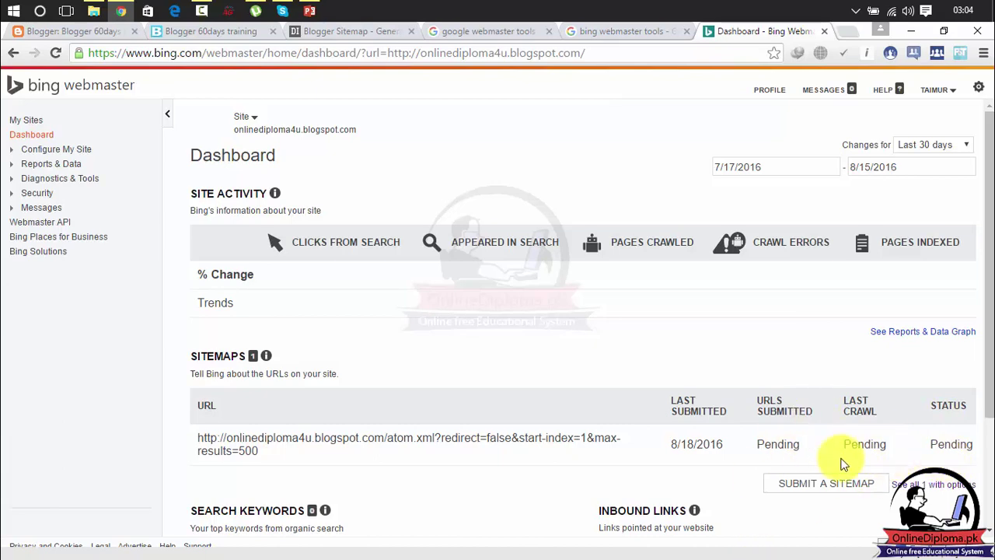
- Review the submitted sitemap on the Bing dashboard and view the blog's home page
{"action": "left_click_drag", "start_coordinate": [992, 381], "coordinate": [991, 467]}
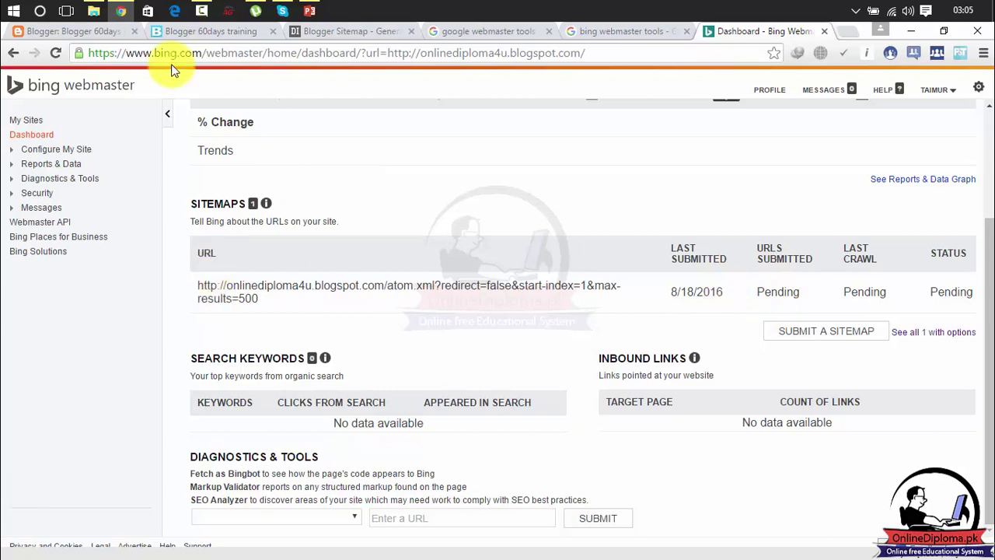
{"action": "left_click", "coordinate": [180, 32]}
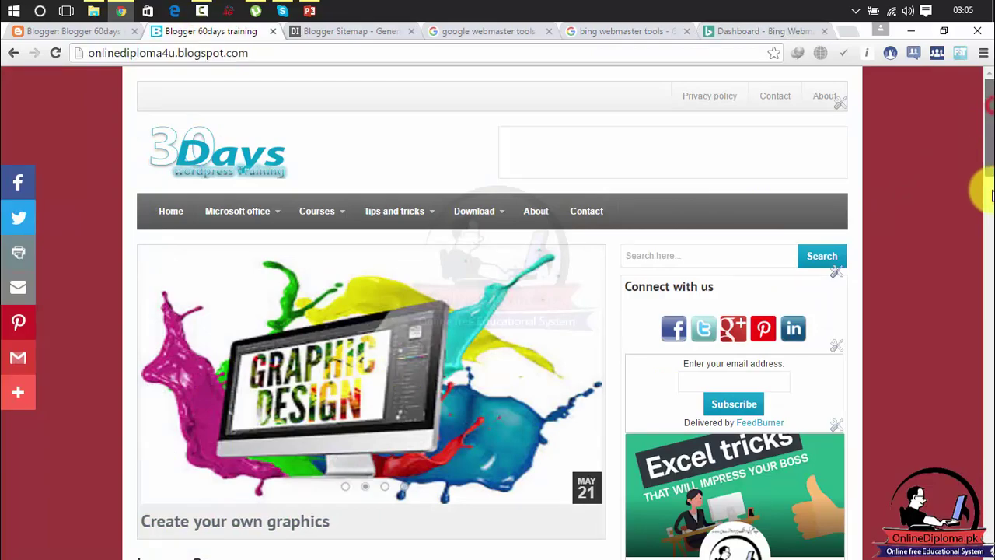
{"action": "left_click_drag", "start_coordinate": [988, 156], "coordinate": [986, 93]}
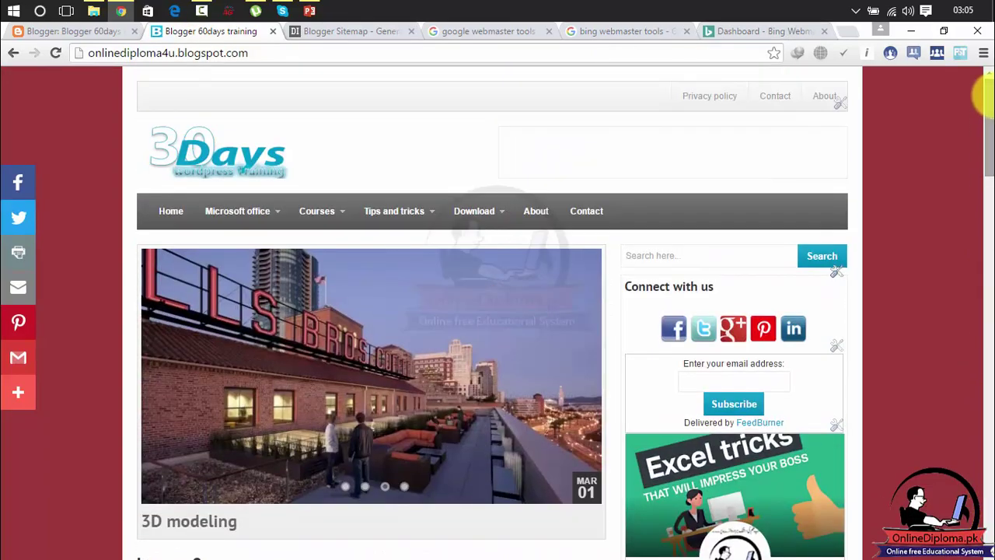